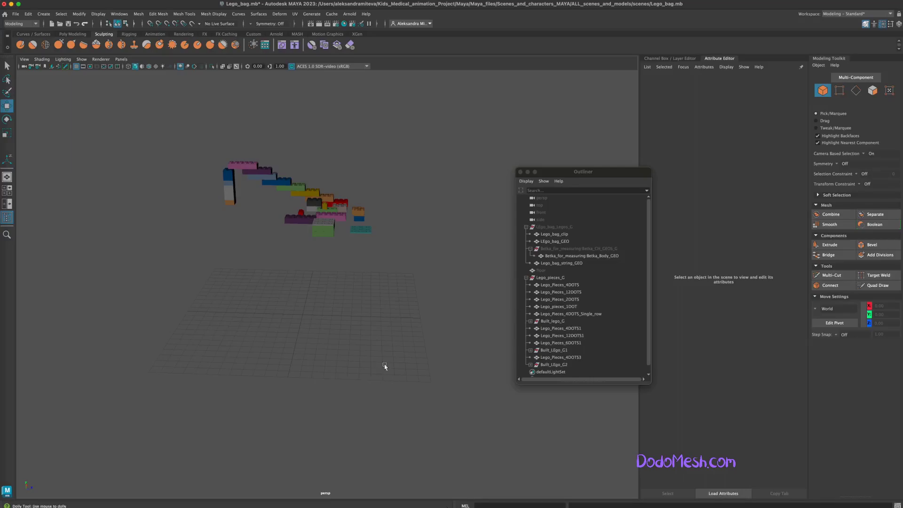
Step: Create a polygon cube from the hotbox, frame it, and show its polyCube2 settings
{"action": "key", "text": "space"}
{"action": "left_click", "coordinate": [318, 356]}
{"action": "mouse_move", "coordinate": [339, 193]}
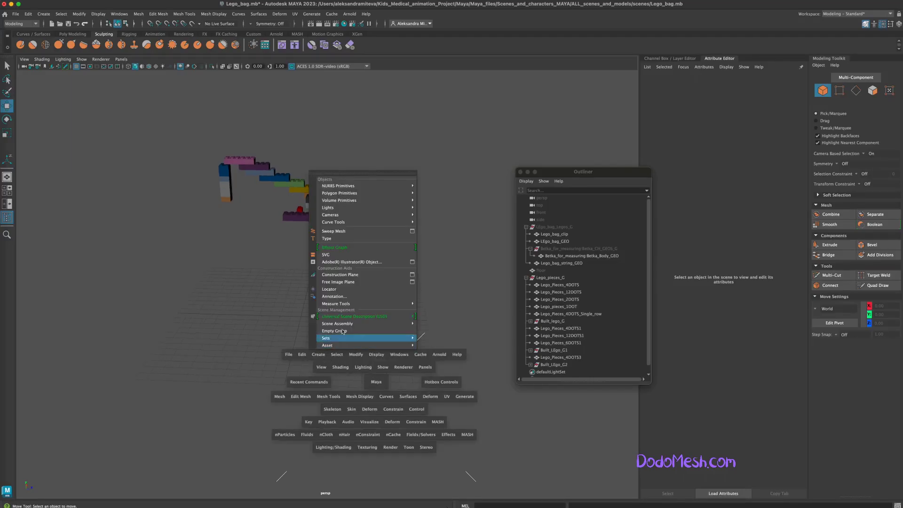
{"action": "left_click", "coordinate": [452, 200]}
{"action": "key", "text": "f"}
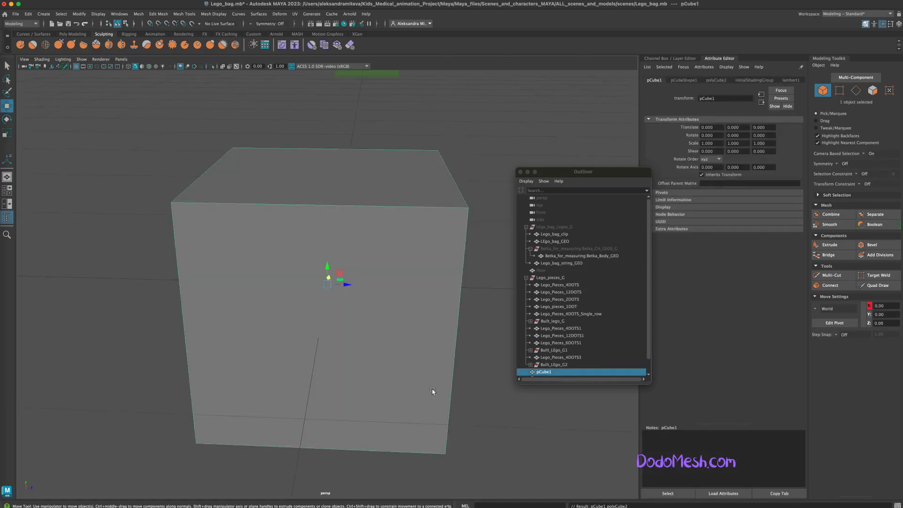
{"action": "scroll", "coordinate": [426, 375], "scroll_direction": "down", "scroll_amount": 5}
{"action": "mouse_move", "coordinate": [404, 373]}
{"action": "left_mouse_down", "text": "alt"}
{"action": "mouse_move", "coordinate": [417, 380]}
{"action": "mouse_move", "coordinate": [422, 368]}
{"action": "mouse_move", "coordinate": [407, 360]}
{"action": "left_mouse_up", "text": "alt"}
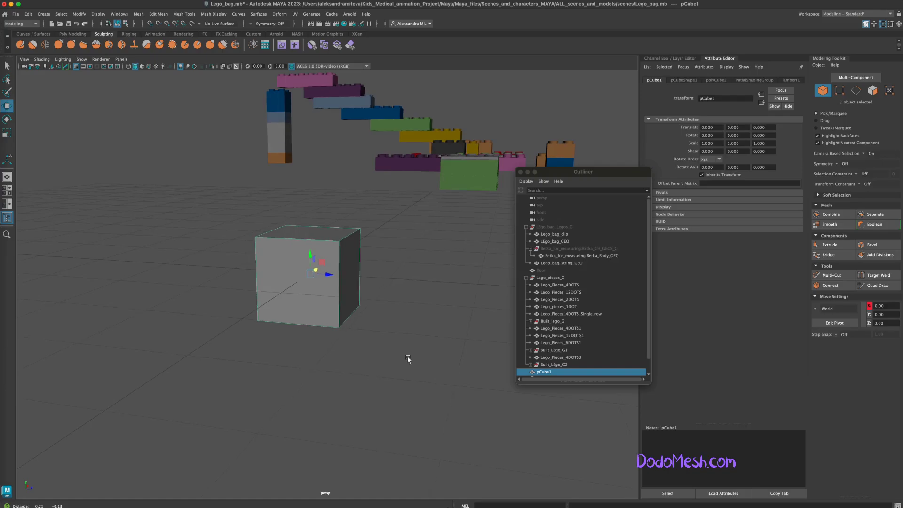
{"action": "left_click", "coordinate": [715, 80]}
{"action": "left_click_drag", "start_coordinate": [585, 170], "coordinate": [540, 179]}
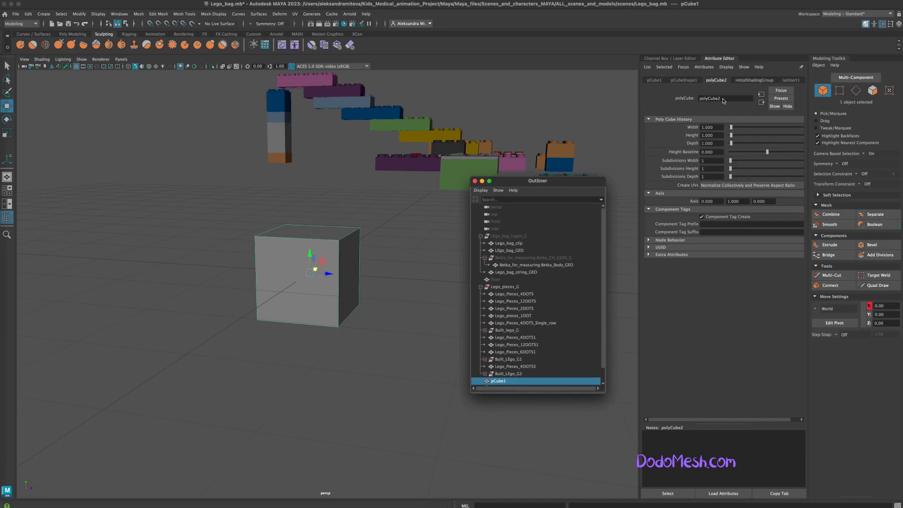
Step: Set the cube's height to 0.54
{"action": "left_click", "coordinate": [715, 144]}
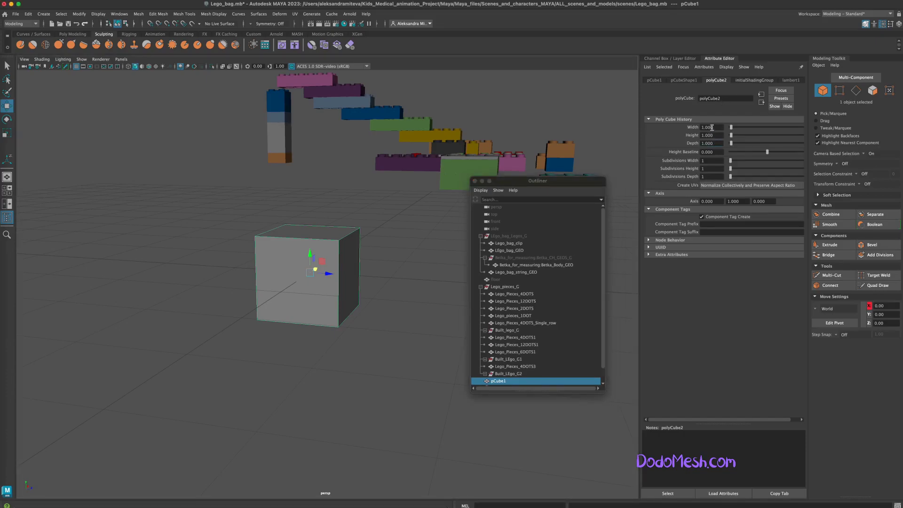
{"action": "left_click_drag", "start_coordinate": [713, 135], "coordinate": [695, 135]}
{"action": "type", "text": "0."}
{"action": "type", "text": "540"}
{"action": "key", "text": "Return"}
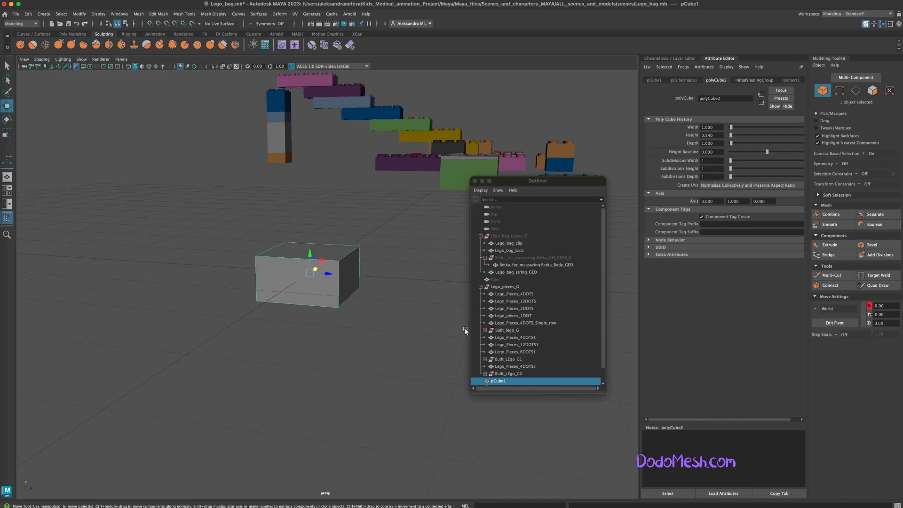
{"action": "mouse_move", "coordinate": [423, 372]}
{"action": "left_mouse_down", "text": "alt"}
{"action": "mouse_move", "coordinate": [435, 387]}
{"action": "mouse_move", "coordinate": [417, 377]}
{"action": "mouse_move", "coordinate": [425, 377]}
{"action": "left_mouse_up", "text": "alt"}
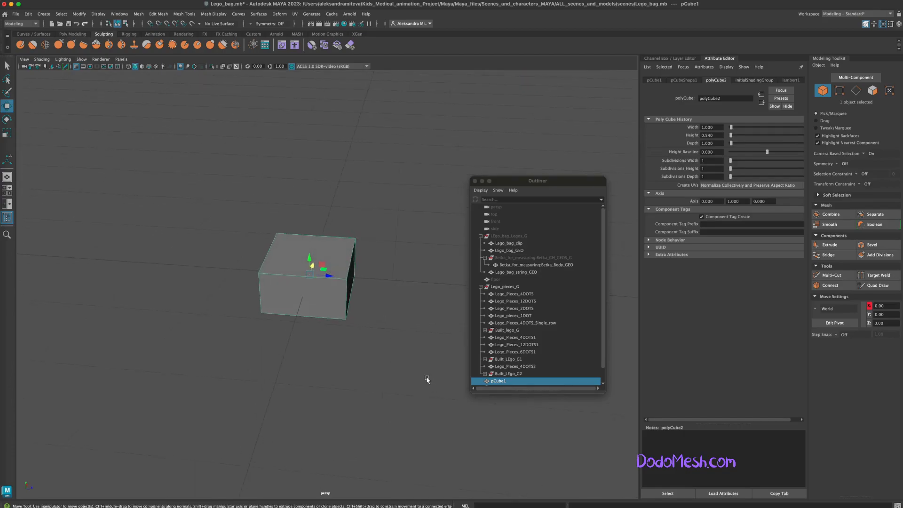
Step: Set Subdivisions Width and Subdivisions Depth to 4 each
{"action": "left_click", "coordinate": [707, 160]}
{"action": "key", "text": "Return"}
{"action": "left_click", "coordinate": [708, 175]}
{"action": "key", "text": "Return"}
{"action": "mouse_move", "coordinate": [429, 422]}
{"action": "left_mouse_down", "text": "alt"}
{"action": "mouse_move", "coordinate": [432, 429]}
{"action": "mouse_move", "coordinate": [414, 395]}
{"action": "mouse_move", "coordinate": [422, 400]}
{"action": "left_mouse_up", "text": "alt"}
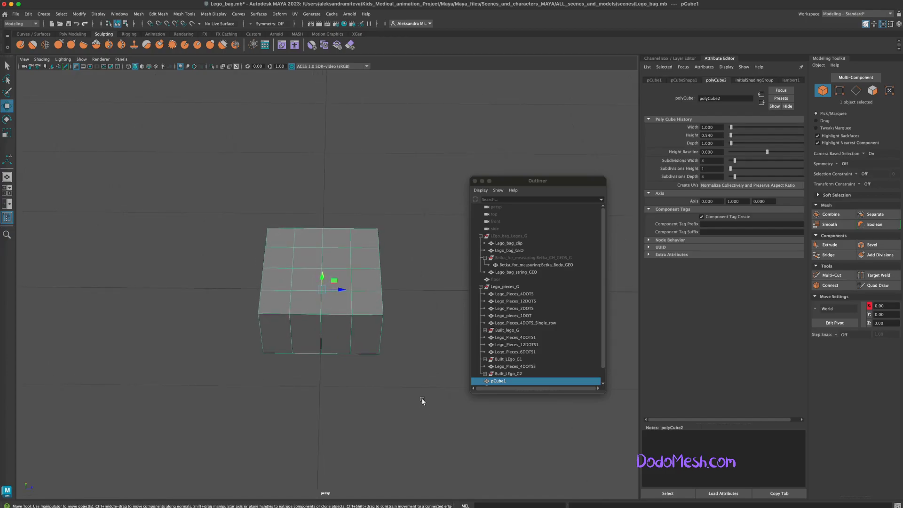
{"action": "left_click_drag", "start_coordinate": [390, 362], "coordinate": [411, 344], "text": "alt"}
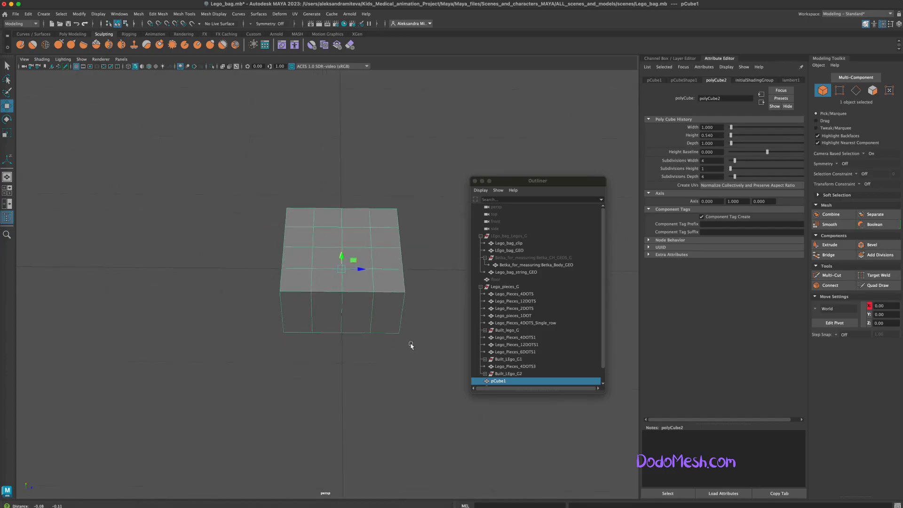
Step: Select the four corner top faces and extrude them with a 0.1 offset
{"action": "left_click", "coordinate": [872, 91]}
{"action": "left_click_drag", "start_coordinate": [289, 211], "coordinate": [320, 235]}
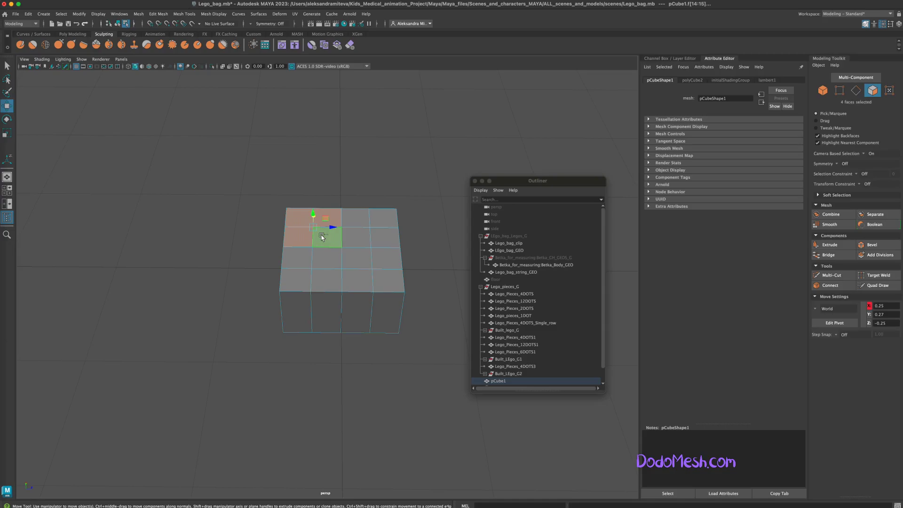
{"action": "key", "text": "ctrl+e"}
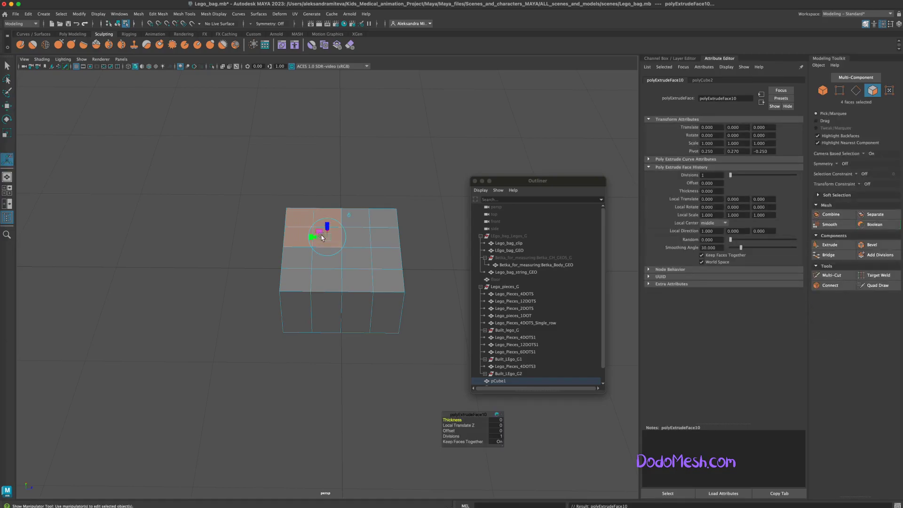
{"action": "left_click", "coordinate": [498, 431]}
{"action": "type", "text": "0.1"}
{"action": "key", "text": "Return"}
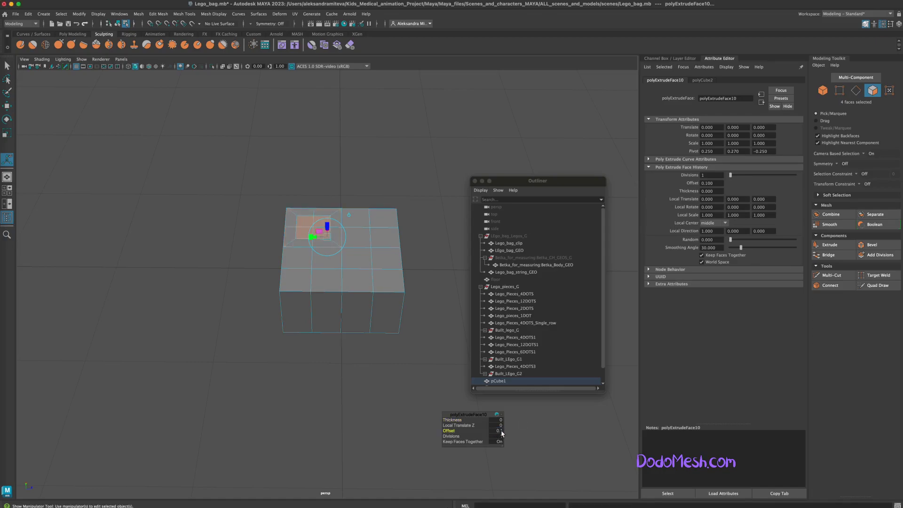
Step: Circularize the inset faces with 2 added divisions
{"action": "left_click", "coordinate": [156, 20]}
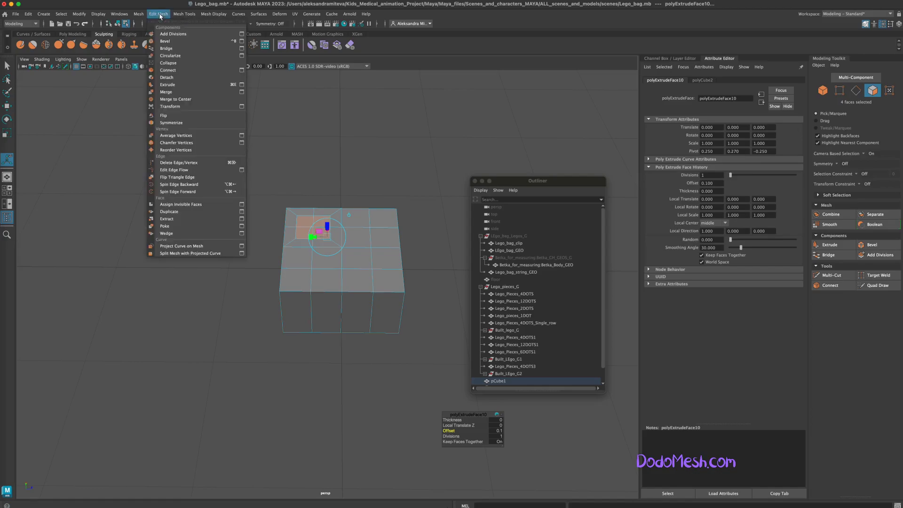
{"action": "left_click", "coordinate": [179, 58]}
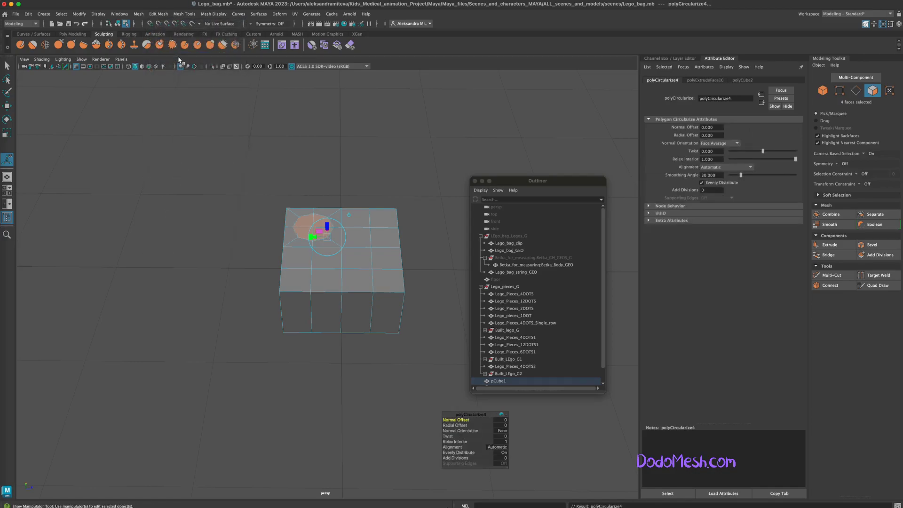
{"action": "left_click", "coordinate": [469, 437]}
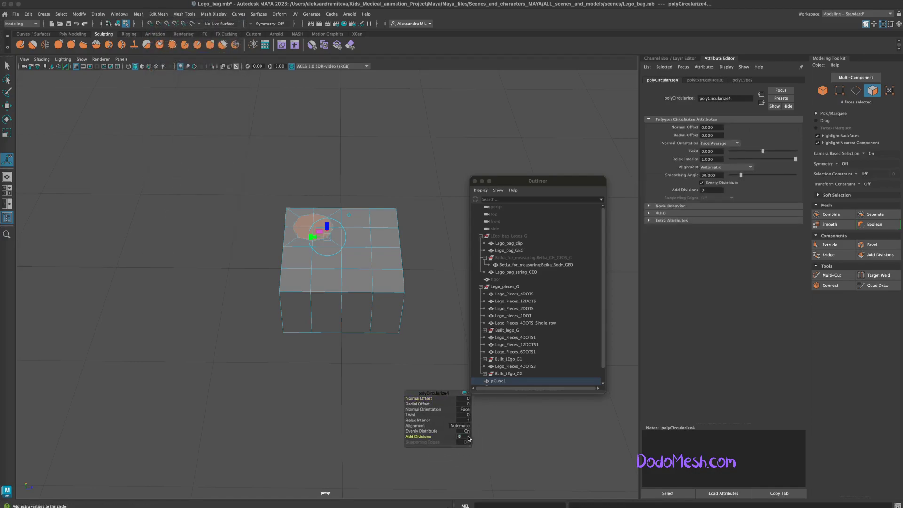
{"action": "type", "text": "2"}
{"action": "key", "text": "Return"}
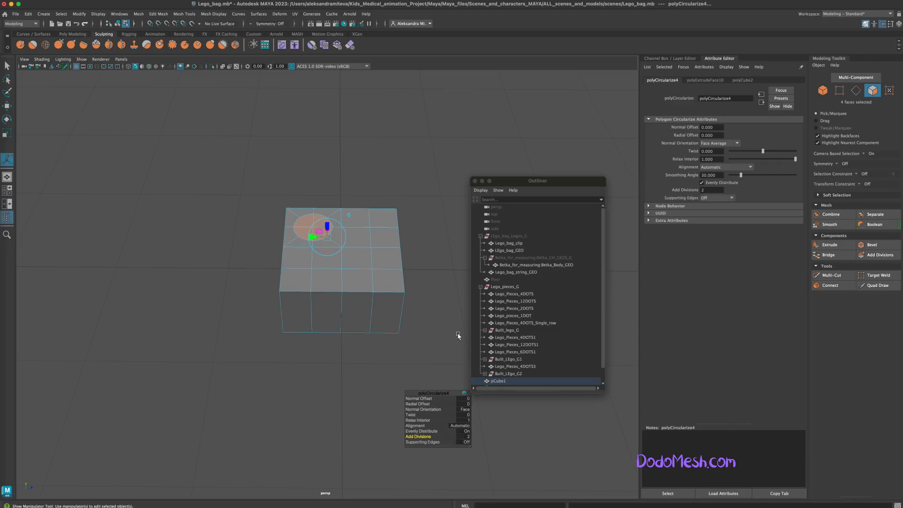
Step: Raise the round stud 0.1 along local Z
{"action": "left_click_drag", "start_coordinate": [437, 350], "coordinate": [433, 349], "text": "alt"}
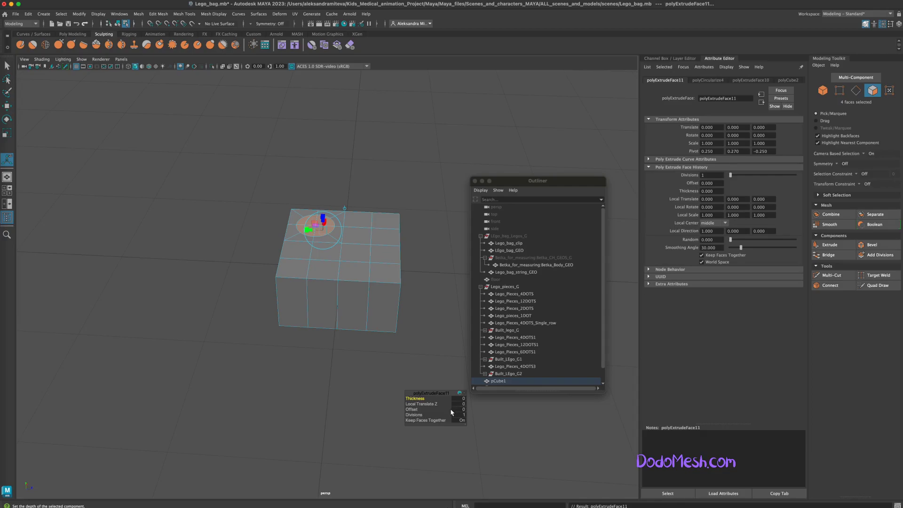
{"action": "left_click_drag", "start_coordinate": [463, 405], "coordinate": [463, 405]}
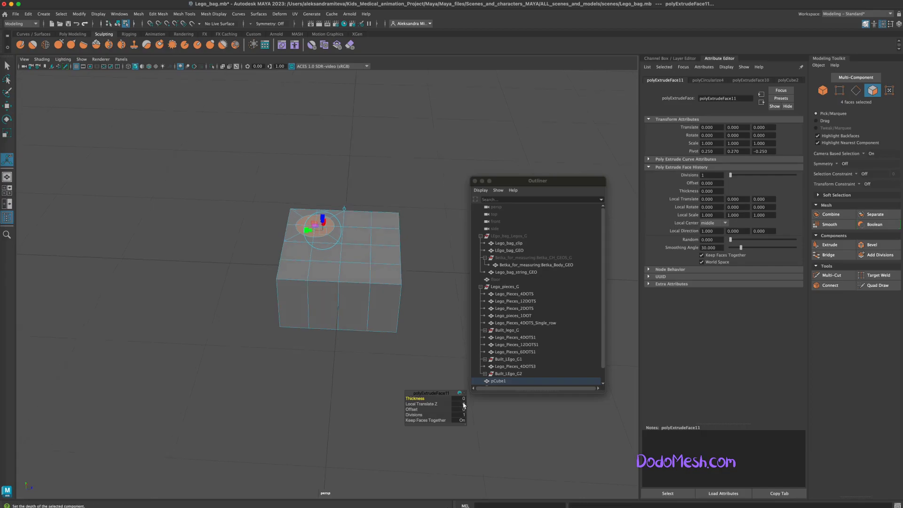
{"action": "left_click", "coordinate": [464, 404]}
{"action": "type", "text": "0.1"}
{"action": "key", "text": "Return"}
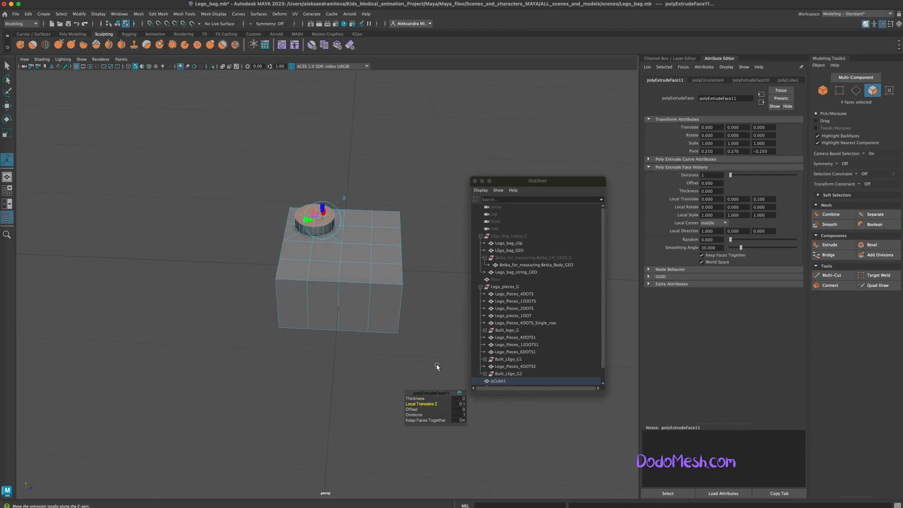
Step: Select the four back-right top faces and extrude them with a 0.1 offset
{"action": "left_click", "coordinate": [382, 232]}
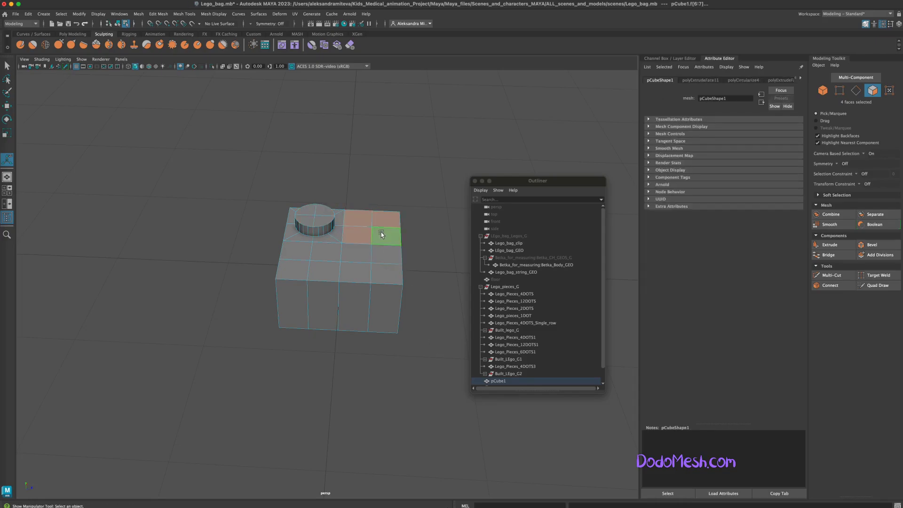
{"action": "key", "text": "ctrl+e"}
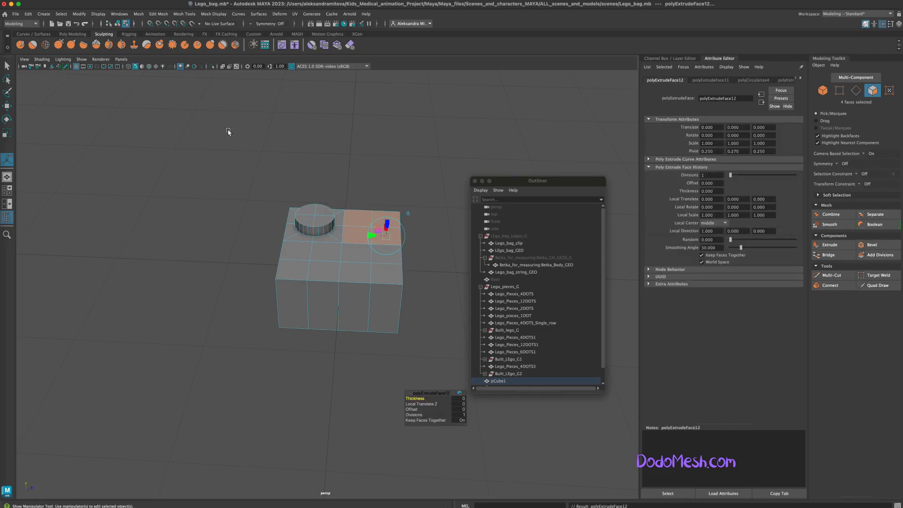
{"action": "left_click", "coordinate": [461, 409]}
{"action": "type", "text": "0.1"}
{"action": "key", "text": "Return"}
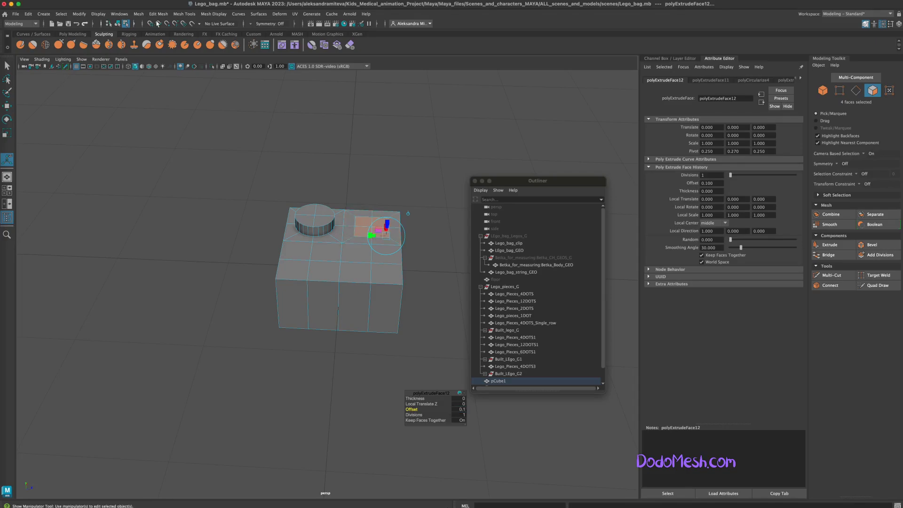
Step: Circularize the inset faces and adjust Add Divisions to 2
{"action": "left_click", "coordinate": [159, 14]}
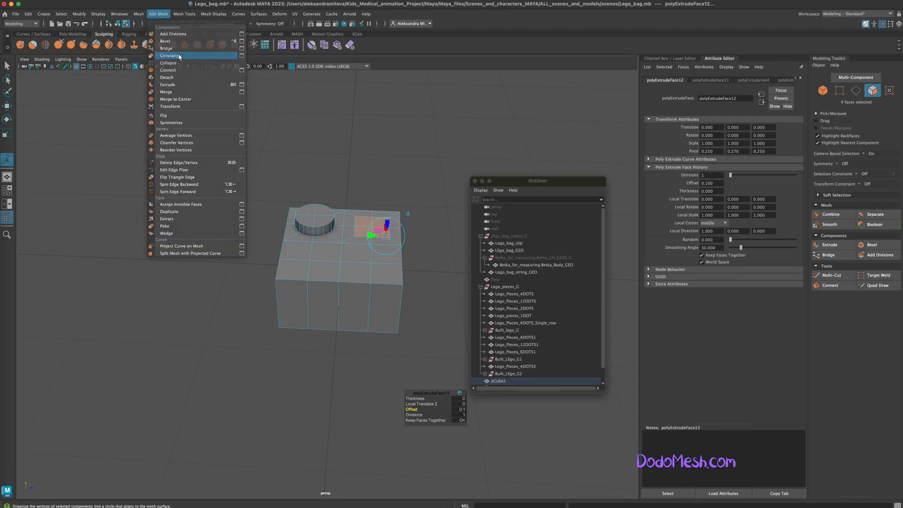
{"action": "left_click", "coordinate": [170, 51]}
{"action": "left_click", "coordinate": [469, 437]}
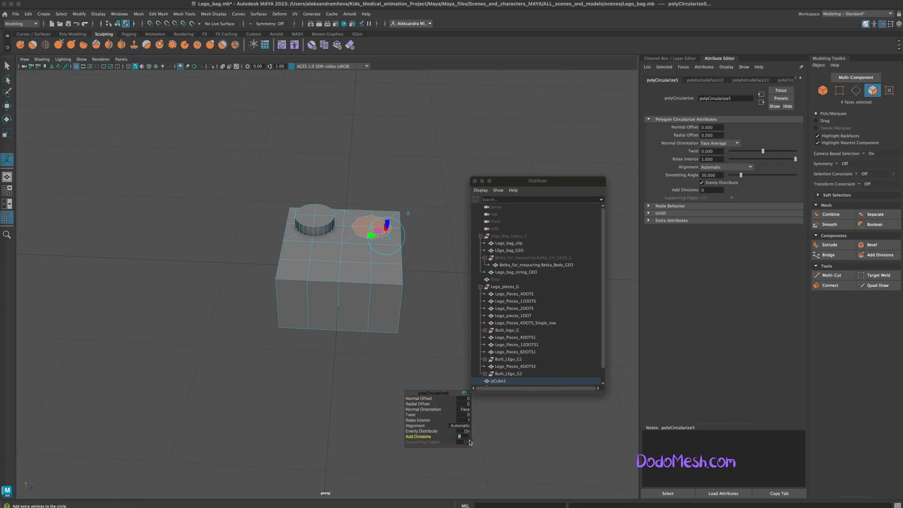
{"action": "type", "text": "2"}
{"action": "key", "text": "Return"}
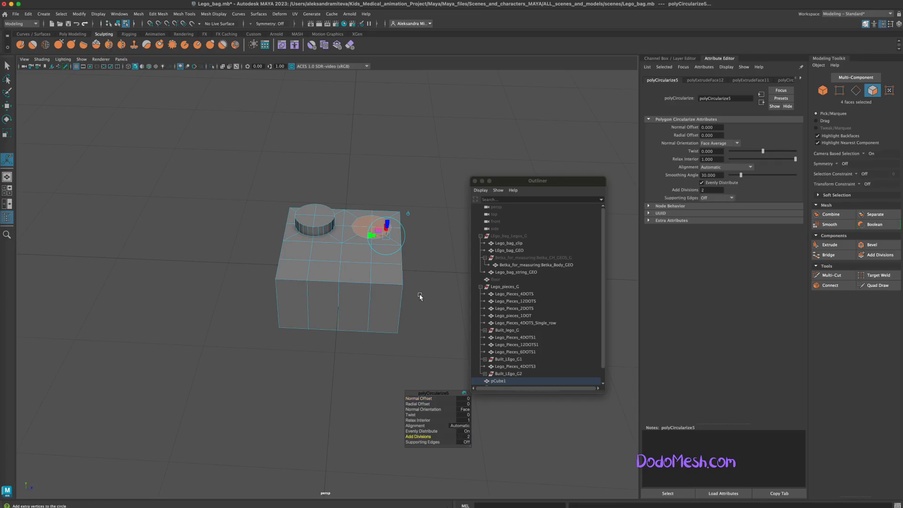
{"action": "left_click", "coordinate": [468, 438]}
{"action": "type", "text": "2"}
{"action": "left_click", "coordinate": [468, 439]}
{"action": "middle_click_drag", "start_coordinate": [440, 365], "coordinate": [435, 358]}
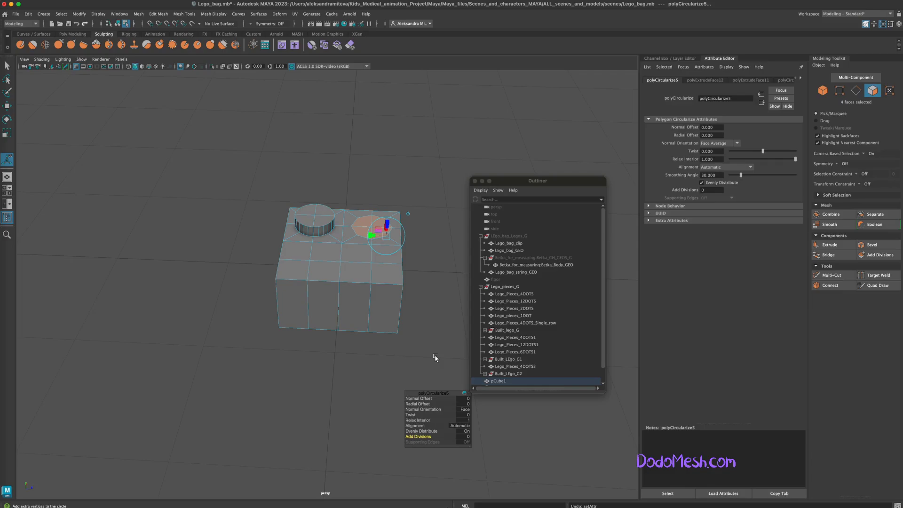
Step: Undo the circularize and reapply it with 2 added divisions
{"action": "key", "text": "ctrl+z"}
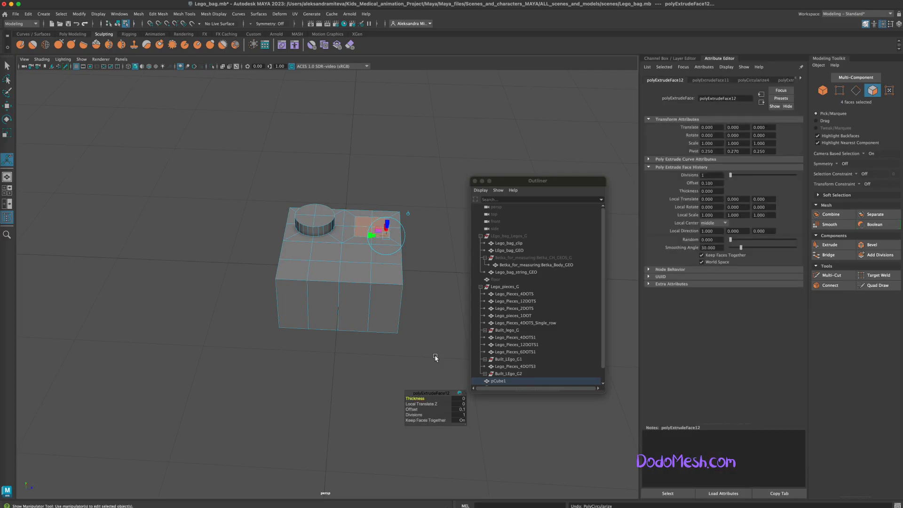
{"action": "left_click", "coordinate": [158, 14]}
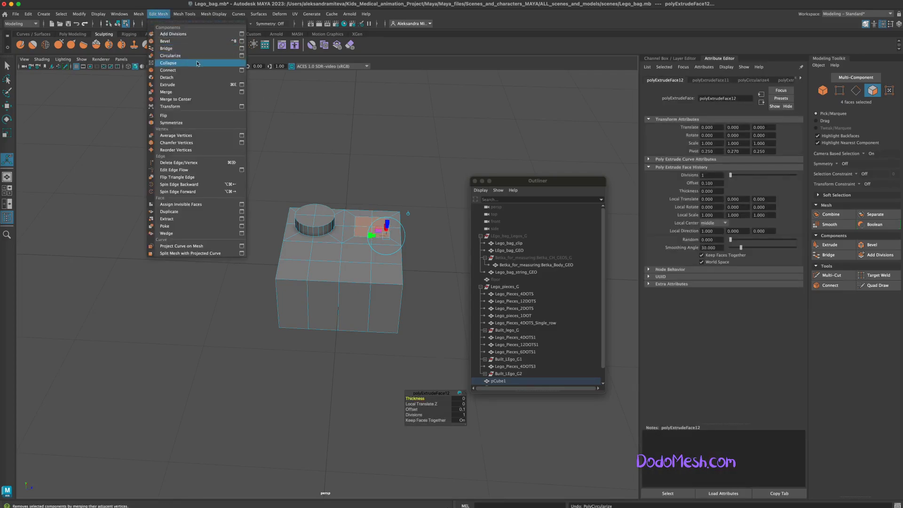
{"action": "left_click", "coordinate": [211, 56]}
{"action": "left_click", "coordinate": [468, 436]}
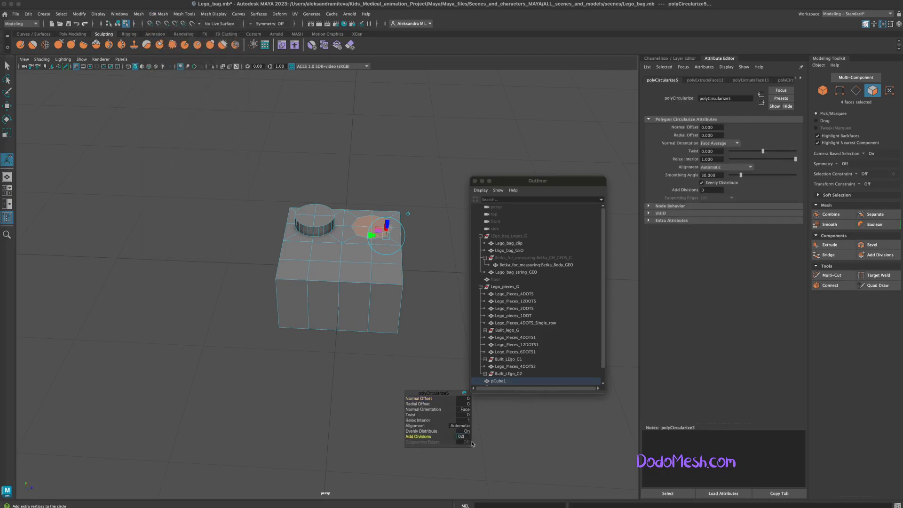
{"action": "key", "text": "Return"}
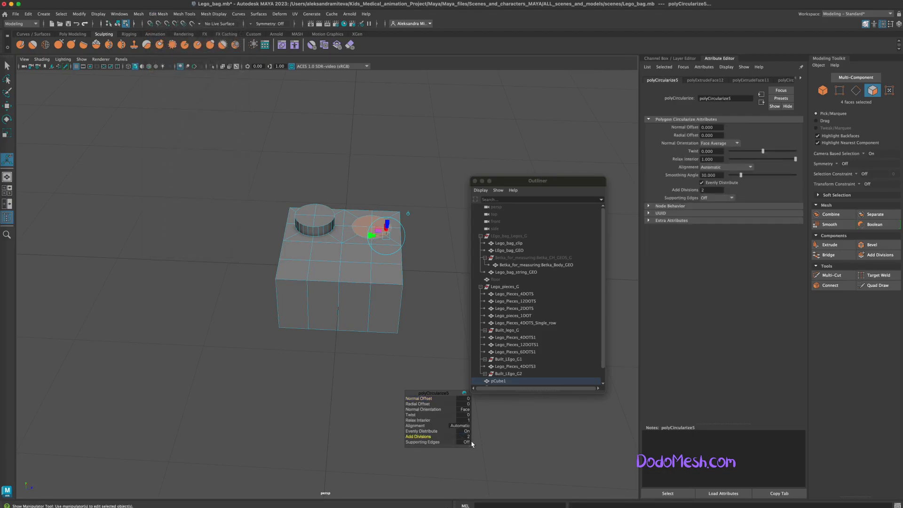
{"action": "left_click", "coordinate": [468, 437]}
Step: Confirm 2 added divisions on the back-right circle
{"action": "left_click", "coordinate": [468, 437]}
{"action": "key", "text": "Return"}
{"action": "left_click_drag", "start_coordinate": [432, 319], "coordinate": [430, 322], "text": "alt"}
Step: Extrude the rounded faces 0.1 along local Z, then select the front-left top faces
{"action": "key", "text": "ctrl+e"}
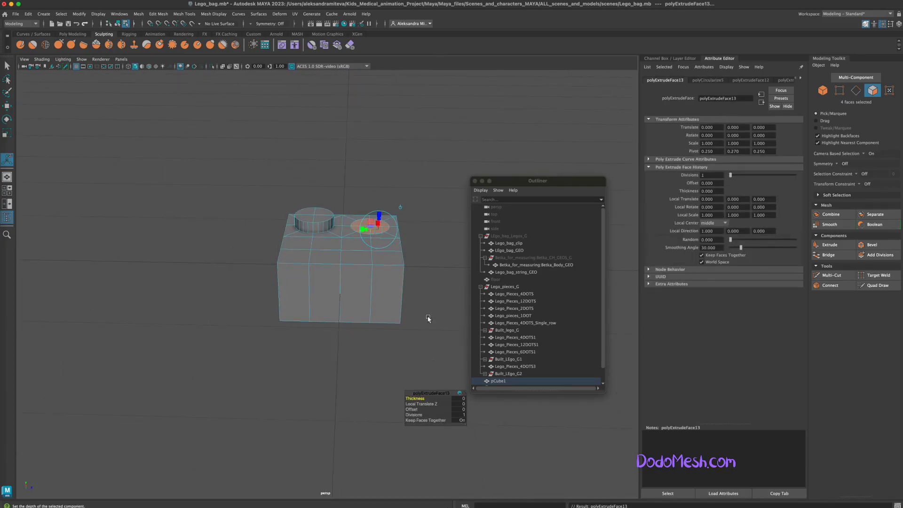
{"action": "left_click", "coordinate": [464, 405]}
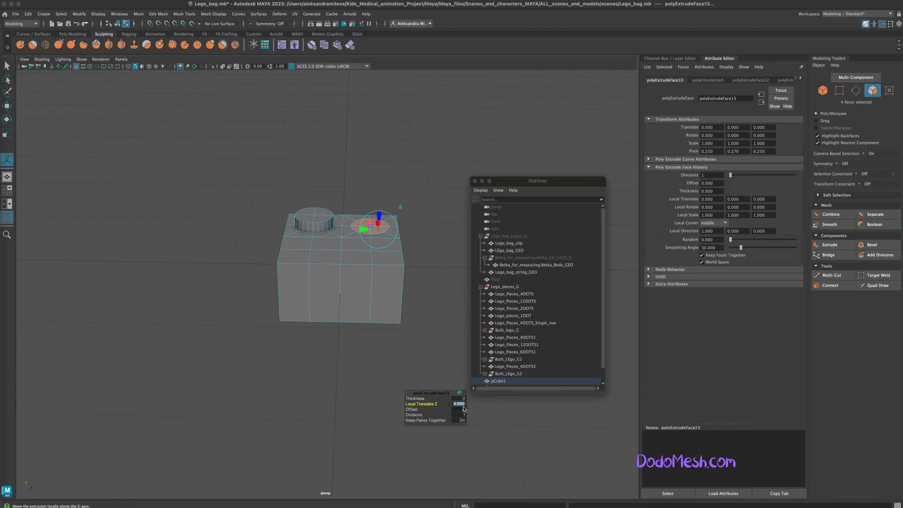
{"action": "type", "text": "0.1"}
{"action": "key", "text": "Return"}
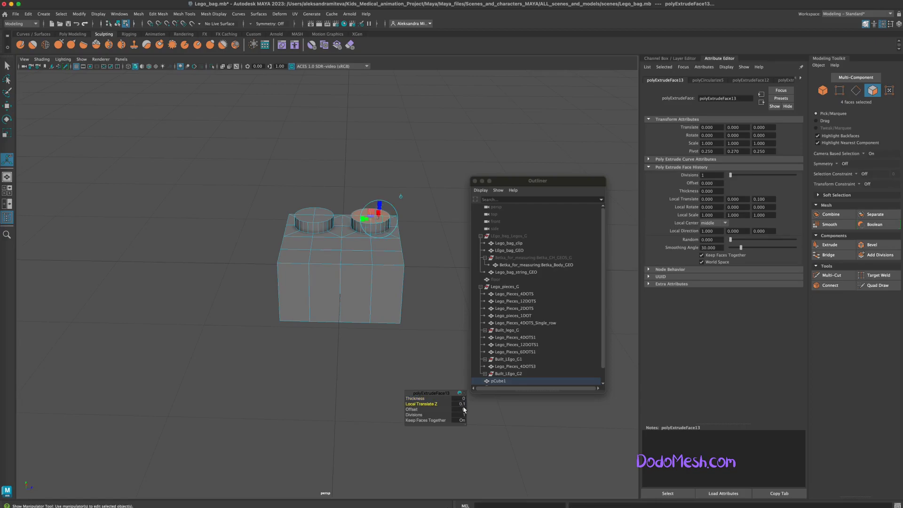
{"action": "mouse_move", "coordinate": [427, 366]}
{"action": "left_mouse_down", "text": "alt"}
{"action": "mouse_move", "coordinate": [436, 362]}
{"action": "mouse_move", "coordinate": [414, 329]}
{"action": "left_mouse_up", "text": "alt"}
{"action": "left_click_drag", "start_coordinate": [297, 252], "coordinate": [329, 269]}
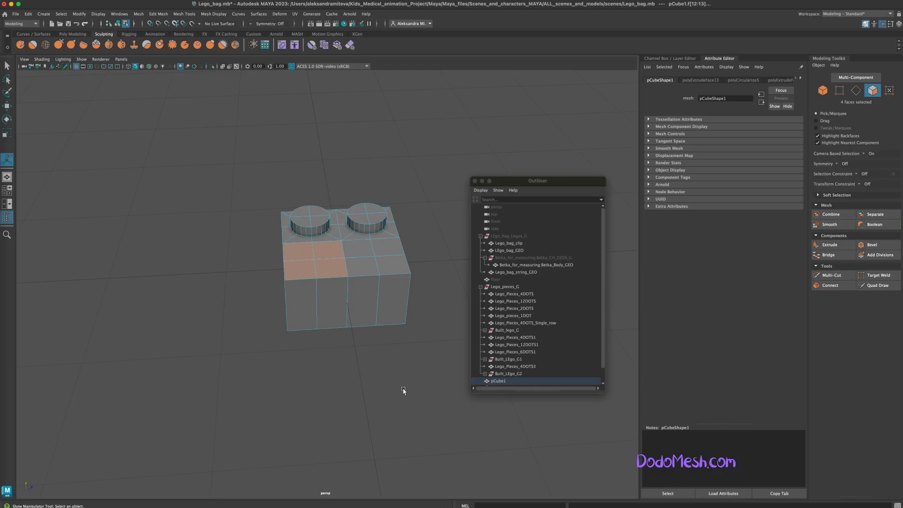
Step: Extrude the front-left top faces with a 0.1 offset to inset them
{"action": "left_click_drag", "start_coordinate": [423, 369], "coordinate": [402, 365], "text": "alt"}
{"action": "key", "text": "ctrl+e"}
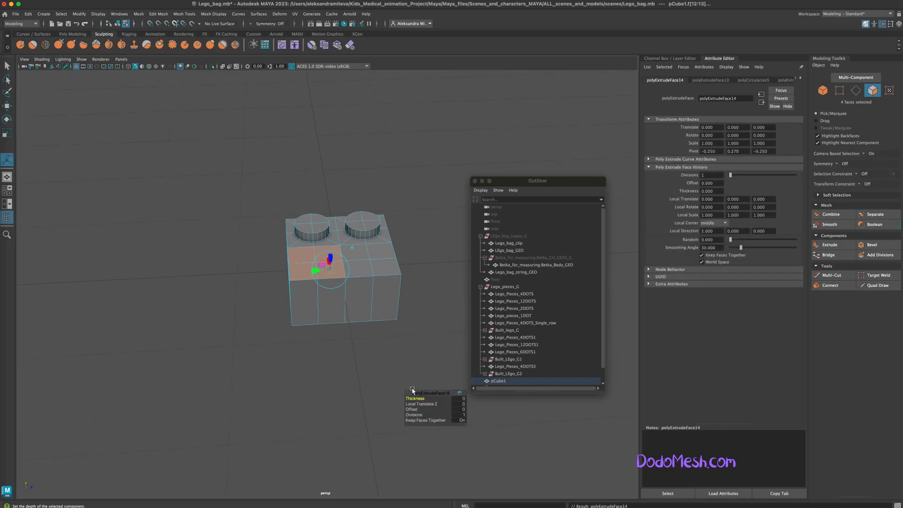
{"action": "left_click", "coordinate": [461, 409]}
{"action": "type", "text": "0.1"}
{"action": "key", "text": "Return"}
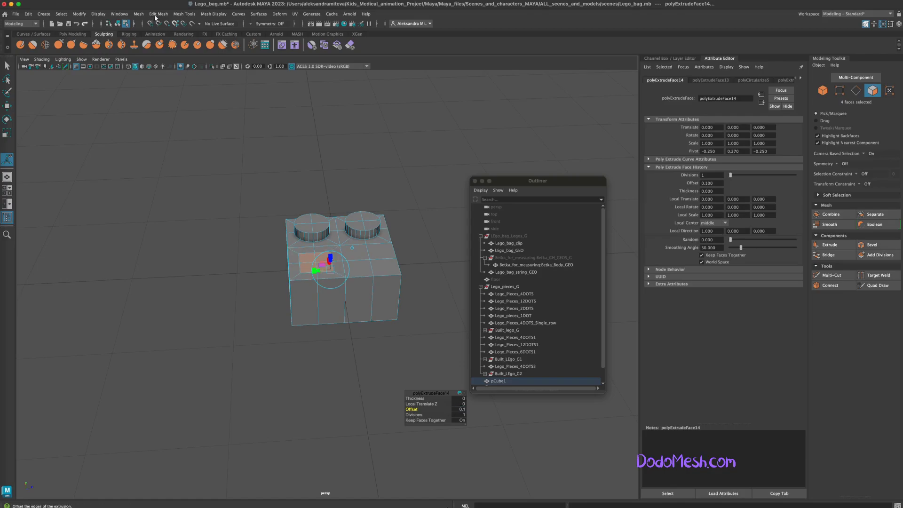
{"action": "left_click", "coordinate": [158, 14]}
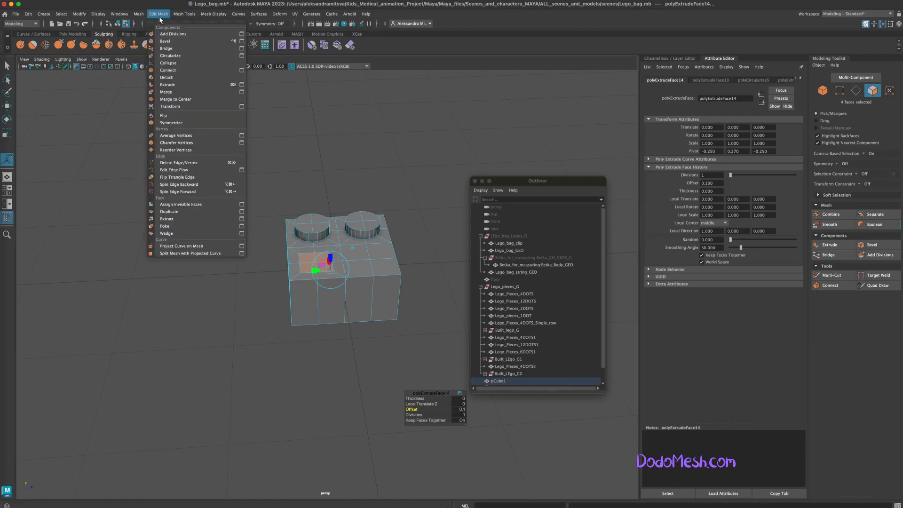
Step: Circularize the front-left faces with 2 added divisions and extrude them 0.1 along local Z
{"action": "left_click", "coordinate": [180, 57]}
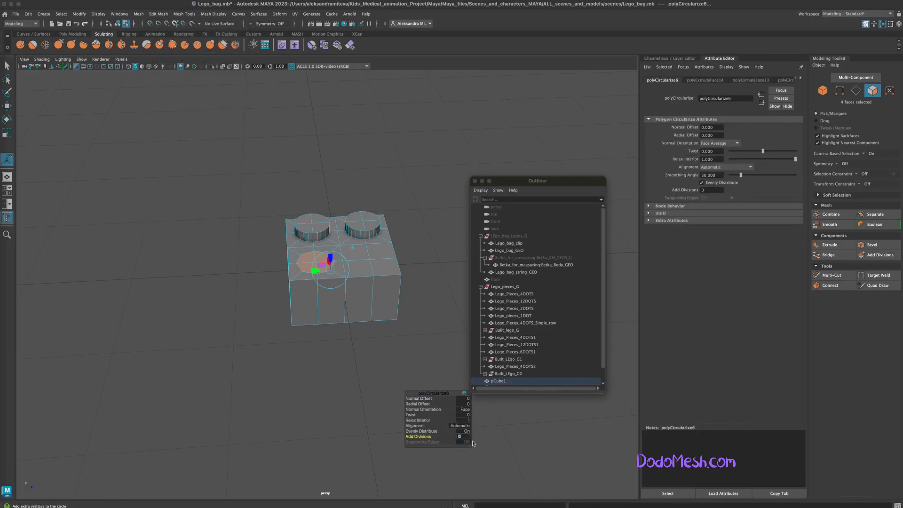
{"action": "type", "text": "2"}
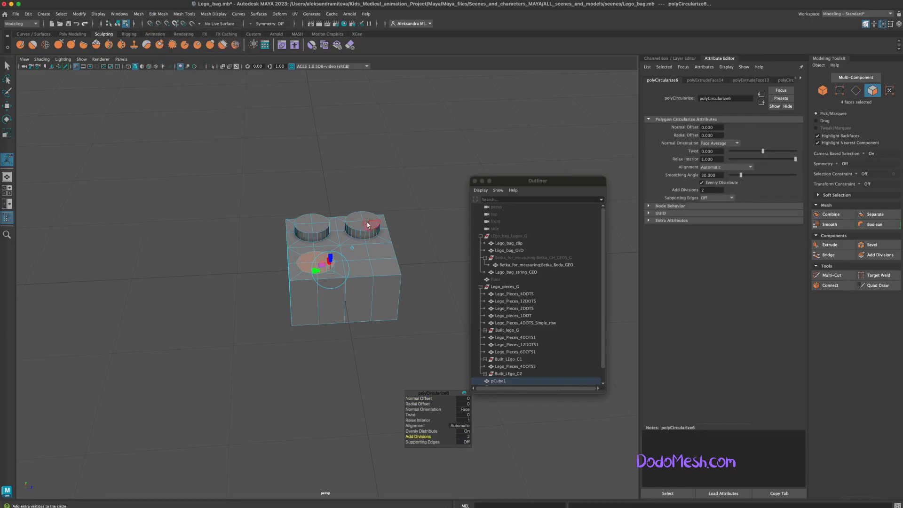
{"action": "left_click_drag", "start_coordinate": [349, 369], "coordinate": [348, 359], "text": "alt"}
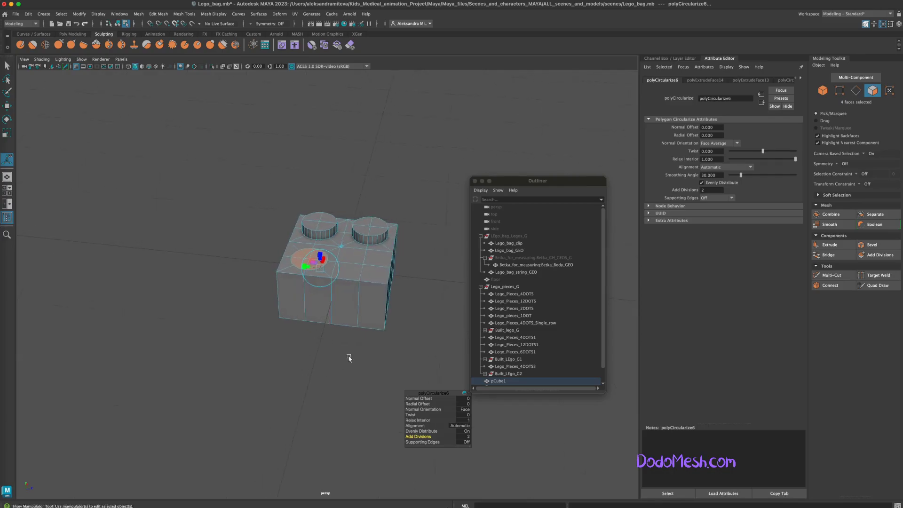
{"action": "key", "text": "ctrl+e"}
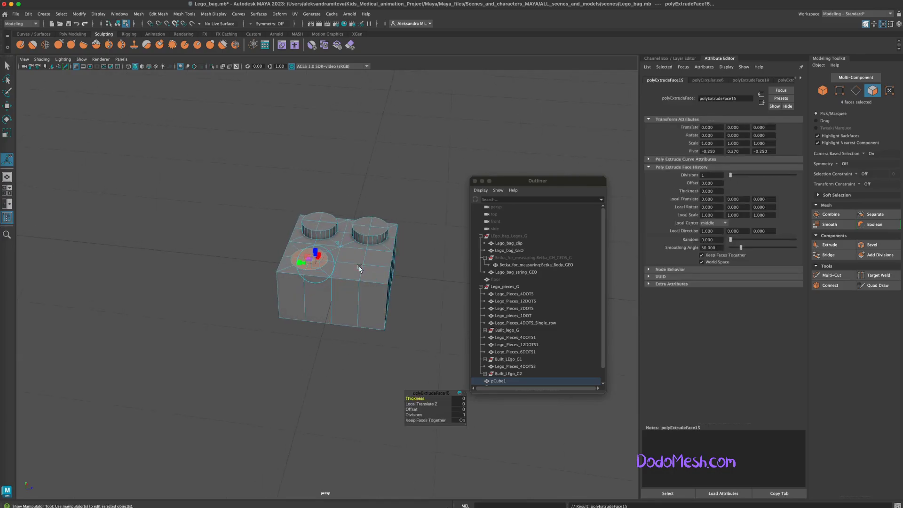
{"action": "type", "text": "0"}
{"action": "key", "text": "Return"}
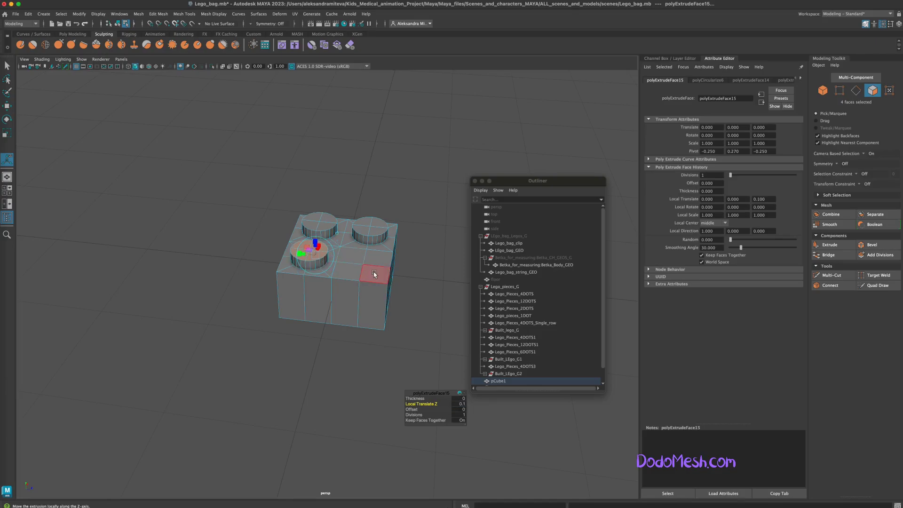
Step: Select the four front-right top faces and extrude them with a 0.1 offset
{"action": "left_click", "coordinate": [374, 274]}
{"action": "key", "text": "ctrl+e"}
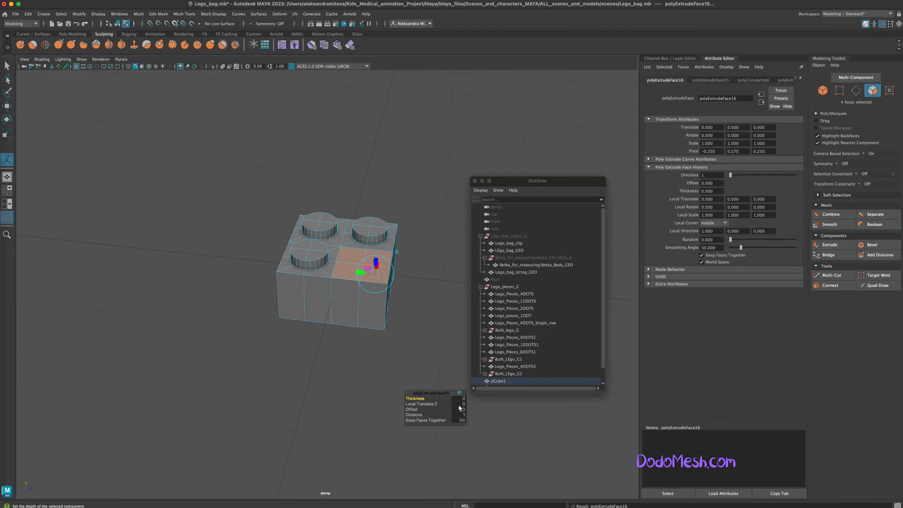
{"action": "left_click", "coordinate": [462, 409]}
{"action": "type", "text": "0.1"}
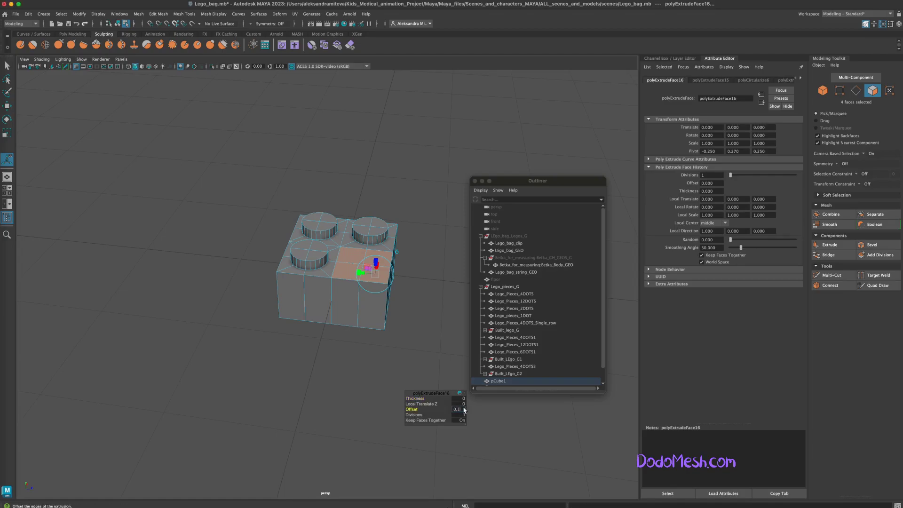
{"action": "key", "text": "Return"}
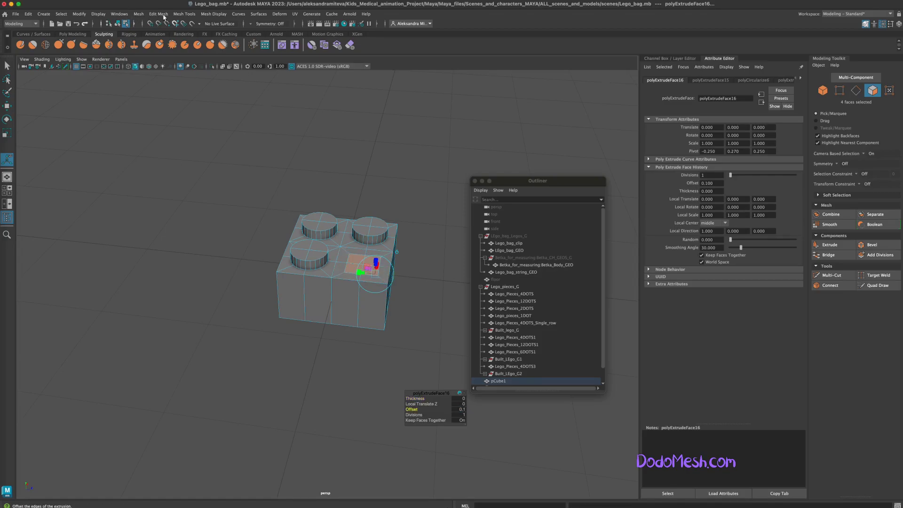
Step: Circularize the faces with 2 added divisions and extrude the fourth stud 0.1
{"action": "left_click", "coordinate": [163, 15]}
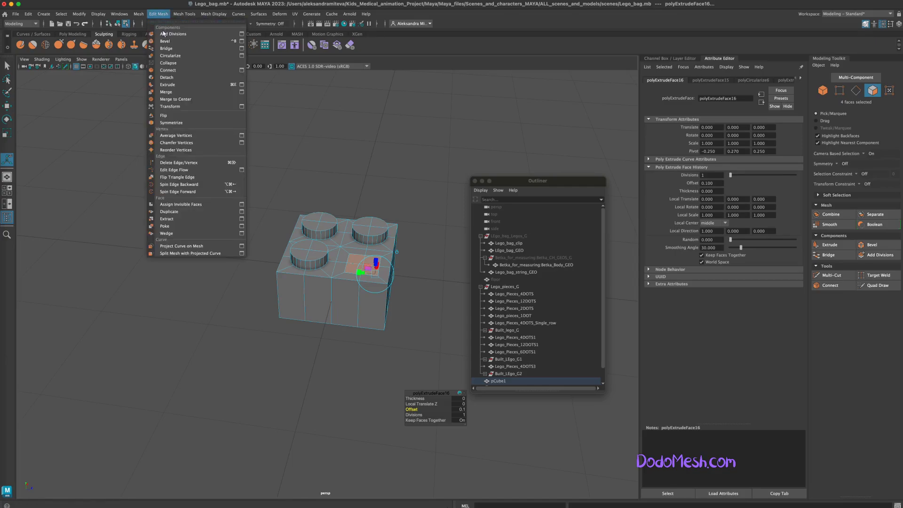
{"action": "left_click", "coordinate": [181, 57]}
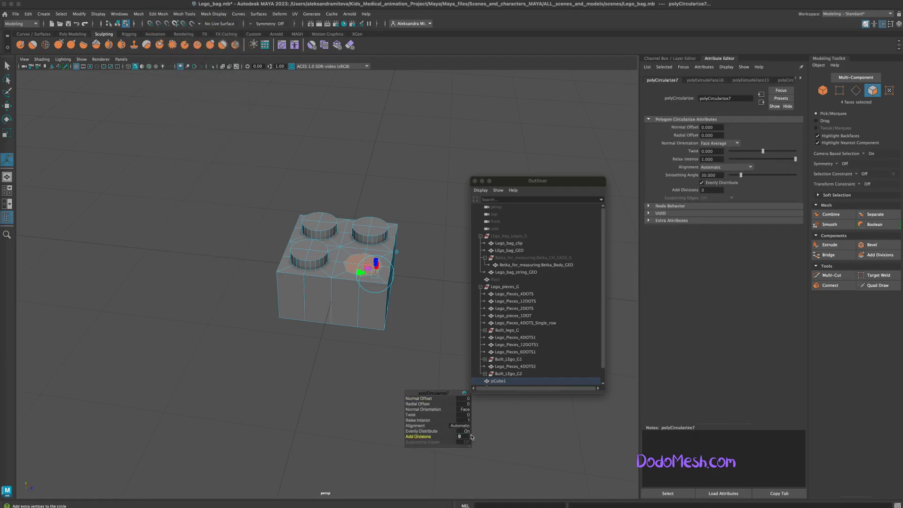
{"action": "type", "text": "2"}
{"action": "key", "text": "Return"}
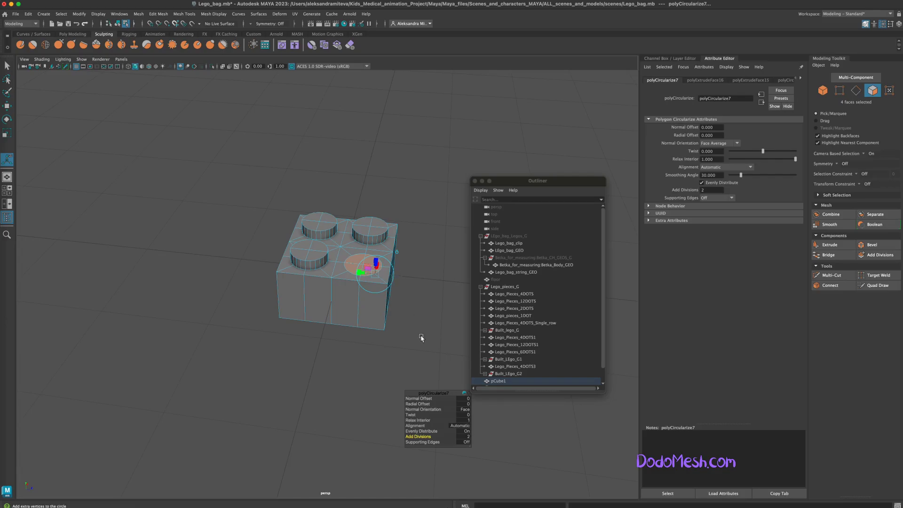
{"action": "scroll", "coordinate": [421, 336], "scroll_direction": "down", "scroll_amount": 1}
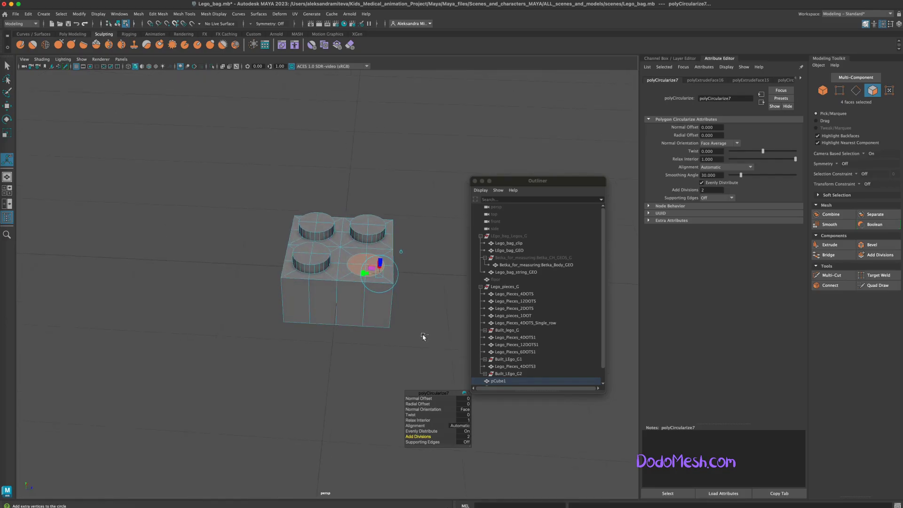
{"action": "key", "text": "ctrl+e"}
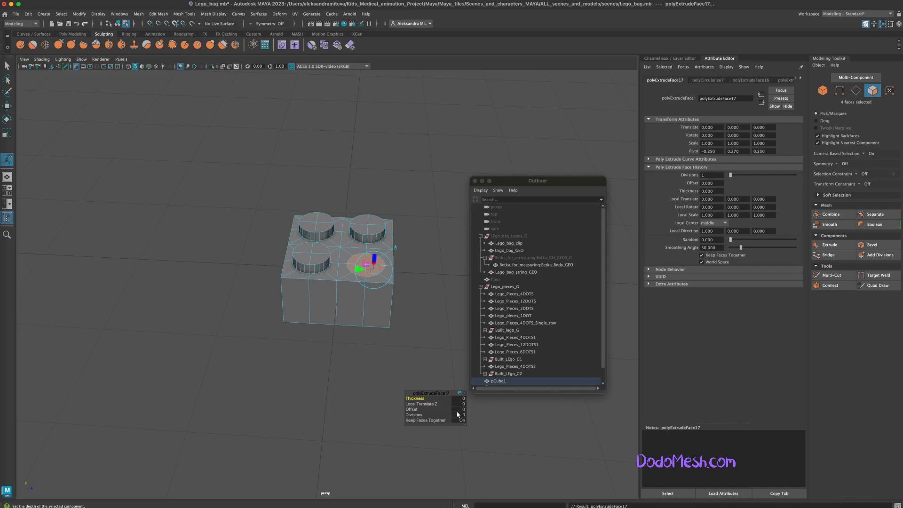
{"action": "left_click", "coordinate": [462, 404]}
{"action": "type", "text": "0.1"}
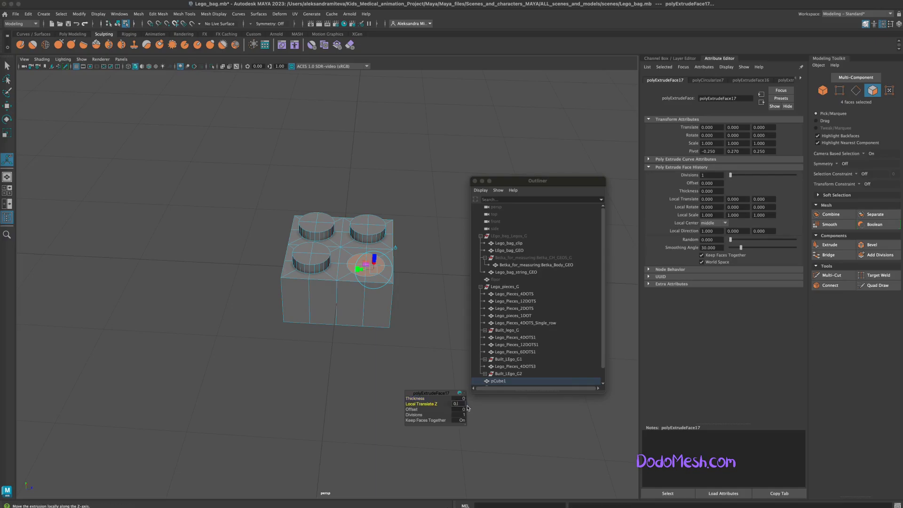
{"action": "key", "text": "Return"}
Step: Select the brick's bottom faces from below and delete them
{"action": "left_click_drag", "start_coordinate": [430, 351], "coordinate": [405, 322], "text": "alt"}
{"action": "mouse_move", "coordinate": [334, 270]}
{"action": "left_mouse_down"}
{"action": "mouse_move", "coordinate": [338, 288]}
{"action": "mouse_move", "coordinate": [360, 304]}
{"action": "mouse_move", "coordinate": [383, 262]}
{"action": "mouse_move", "coordinate": [367, 316]}
{"action": "mouse_move", "coordinate": [315, 319]}
{"action": "mouse_move", "coordinate": [298, 280]}
{"action": "left_mouse_up"}
{"action": "key", "text": "Delete"}
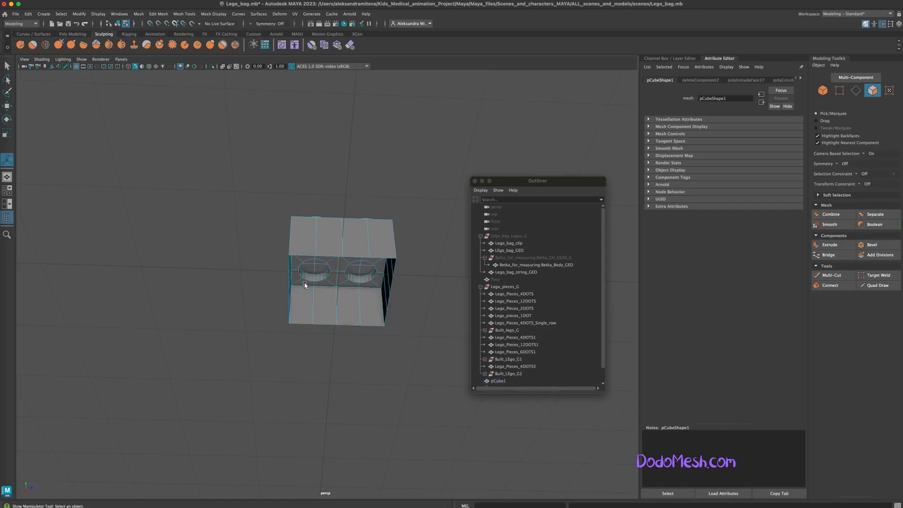
Step: Extrude the whole brick with -0.09 thickness, then select the central underside faces
{"action": "key", "text": "q"}
{"action": "key", "text": "F8"}
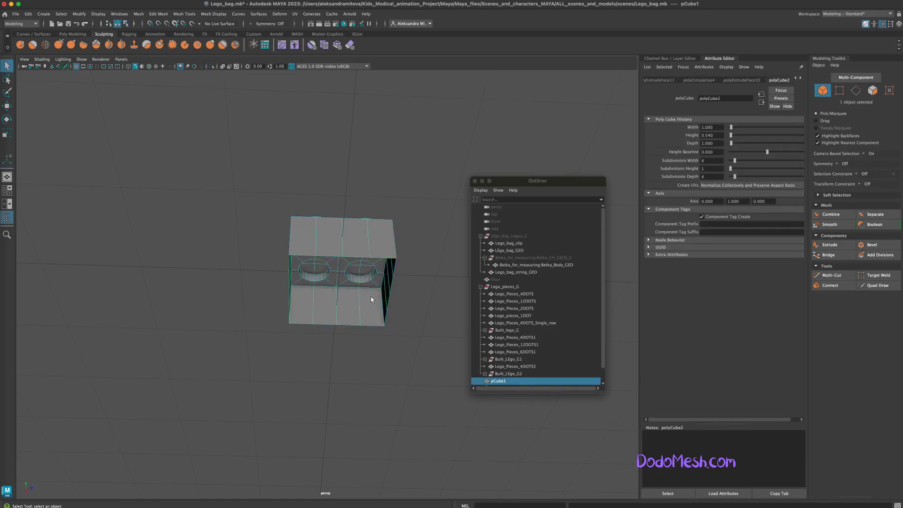
{"action": "key", "text": "ctrl+e"}
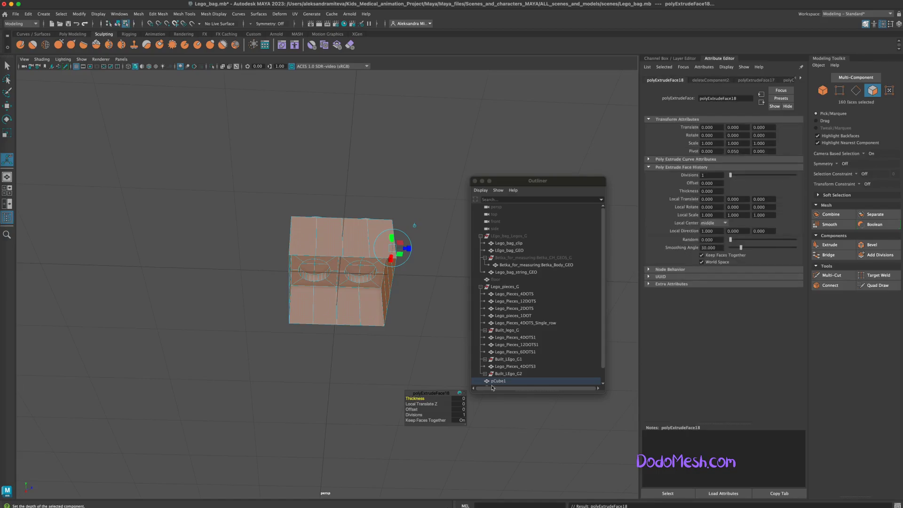
{"action": "left_click", "coordinate": [462, 398]}
{"action": "type", "text": "-0.09"}
{"action": "key", "text": "Return"}
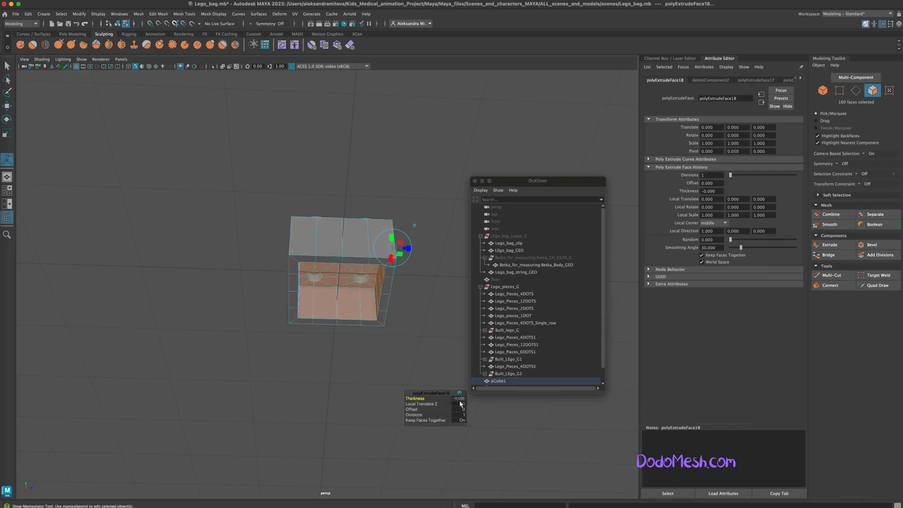
{"action": "left_click_drag", "start_coordinate": [424, 329], "coordinate": [426, 306], "text": "alt"}
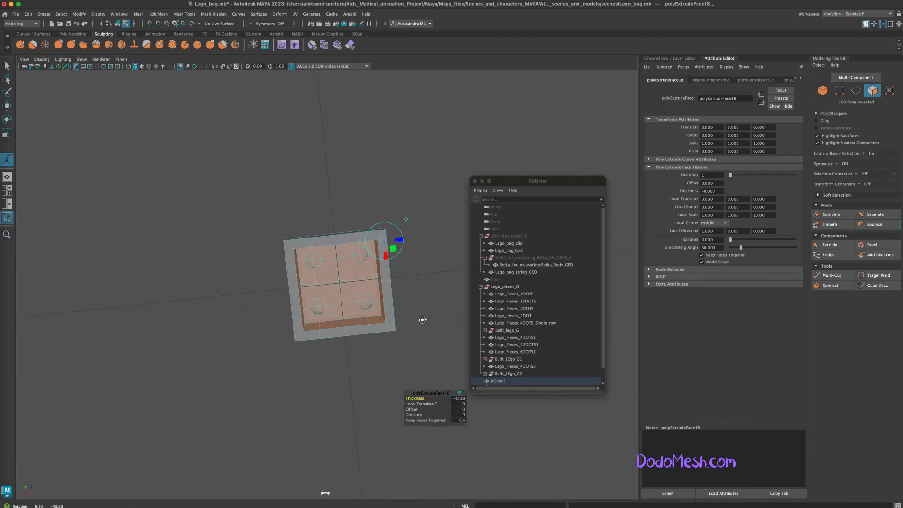
{"action": "left_click", "coordinate": [345, 283]}
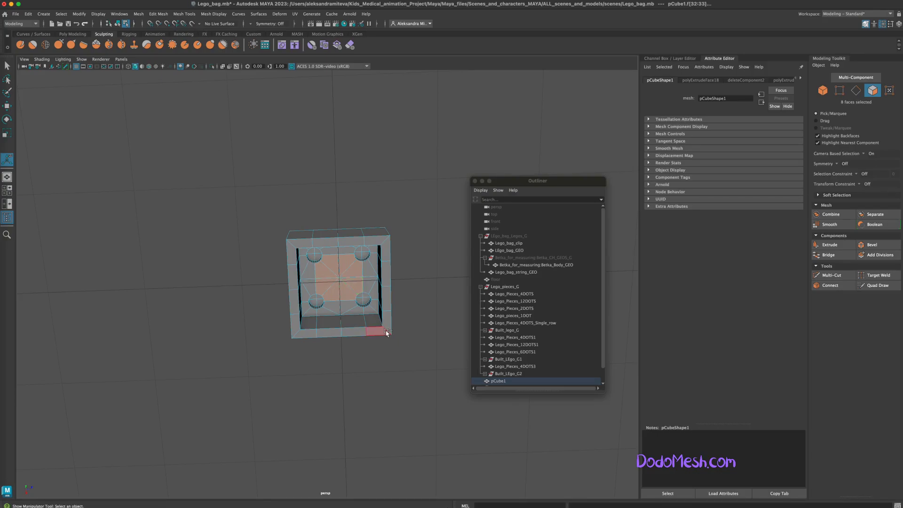
Step: Extrude the central underside faces, circularize them with -0.07 radial offset, and extrude again
{"action": "key", "text": "ctrl+e"}
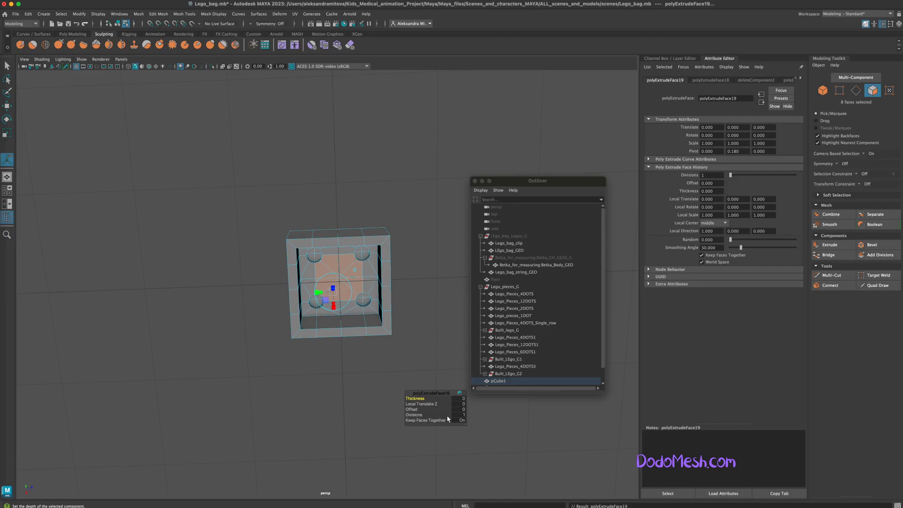
{"action": "left_click", "coordinate": [160, 14]}
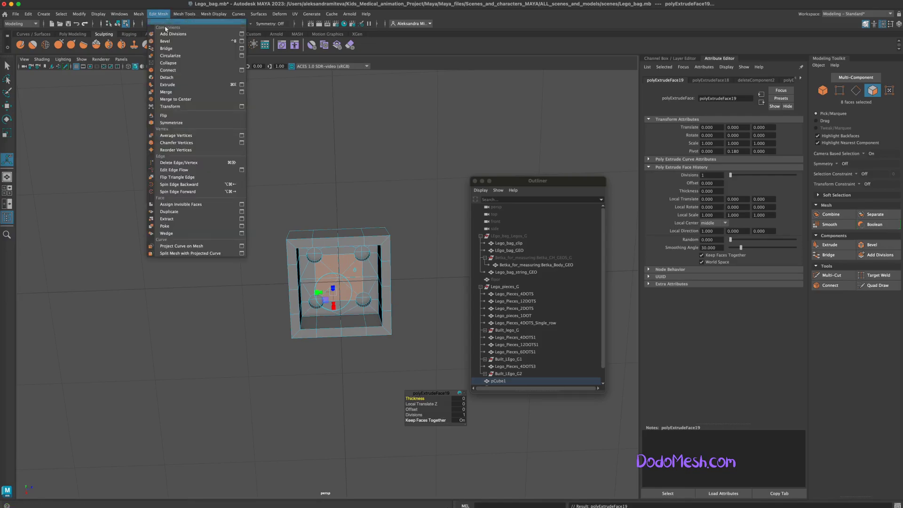
{"action": "left_click", "coordinate": [185, 55]}
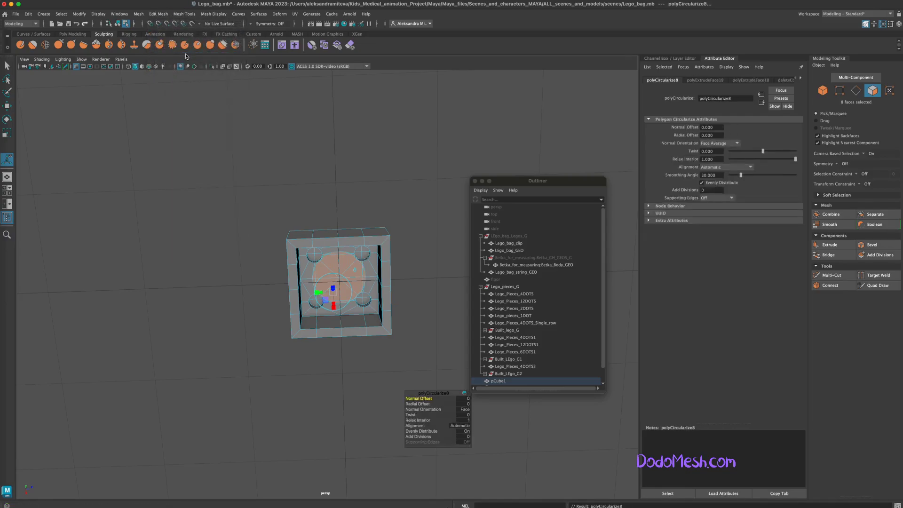
{"action": "left_click", "coordinate": [463, 404]}
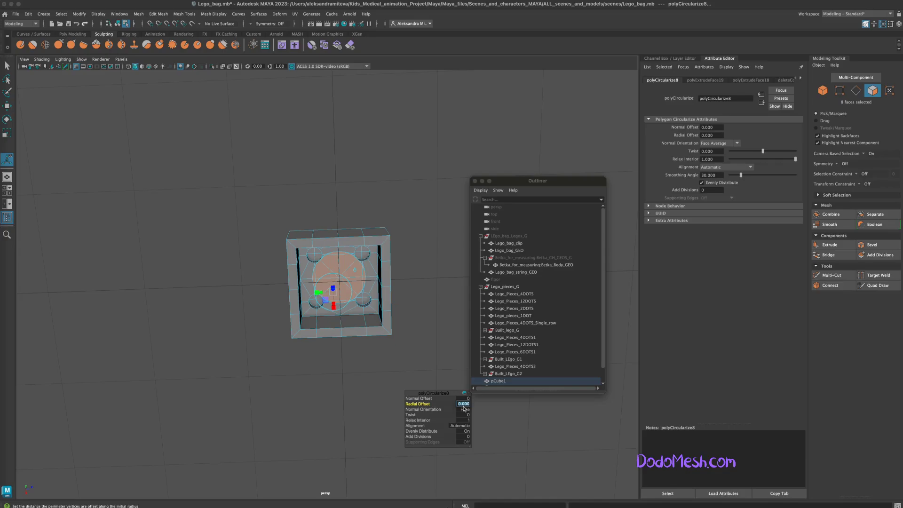
{"action": "type", "text": "-0"}
{"action": "key", "text": "Return"}
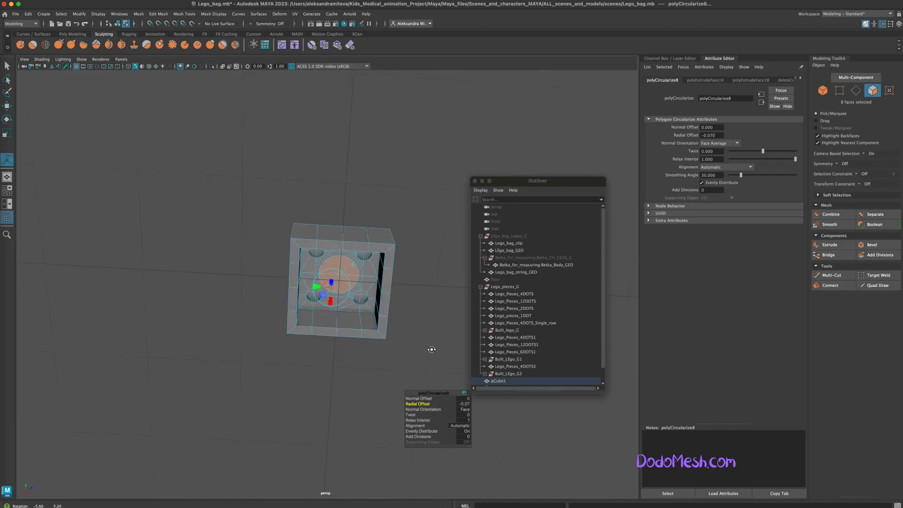
{"action": "left_click_drag", "start_coordinate": [426, 346], "coordinate": [428, 347], "text": "alt"}
{"action": "key", "text": "ctrl+e"}
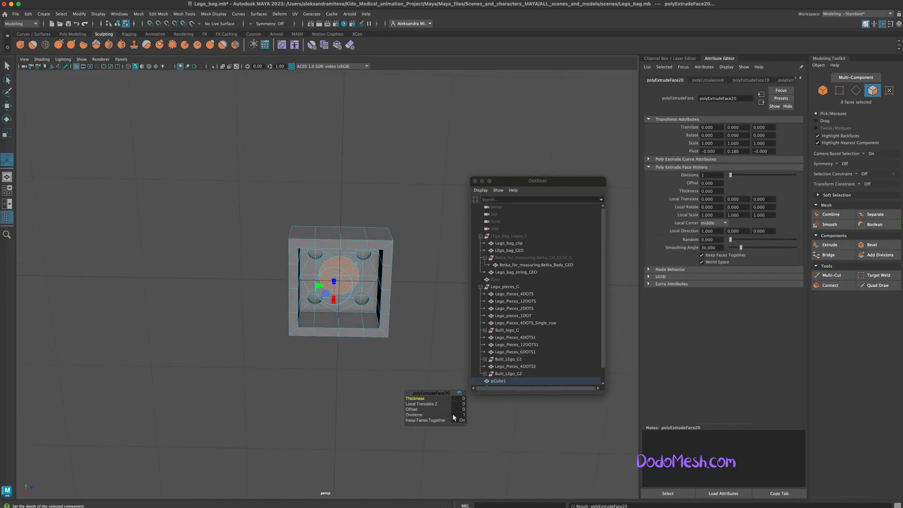
Step: Recess the circular underside faces 0.44 into the brick along local Z
{"action": "left_click", "coordinate": [463, 403]}
{"action": "type", "text": "-0.46"}
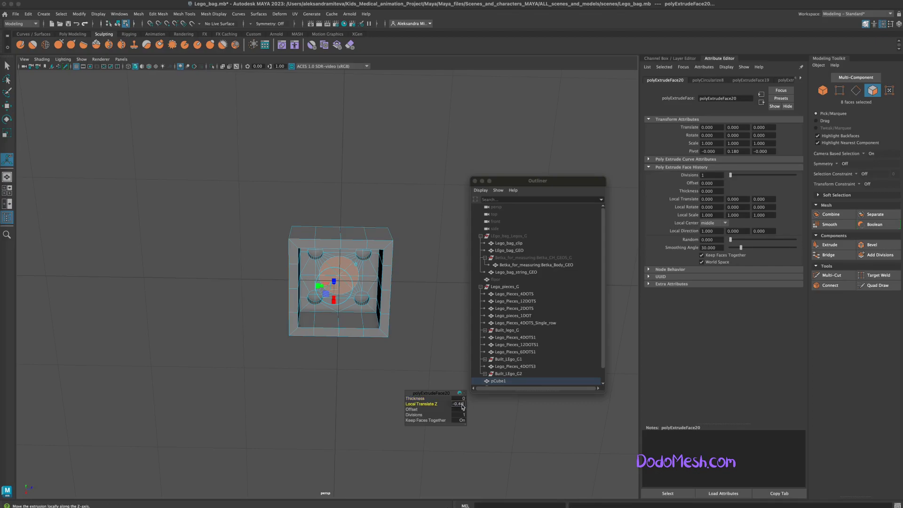
{"action": "key", "text": "Return"}
{"action": "left_click_drag", "start_coordinate": [429, 343], "coordinate": [430, 351], "text": "alt"}
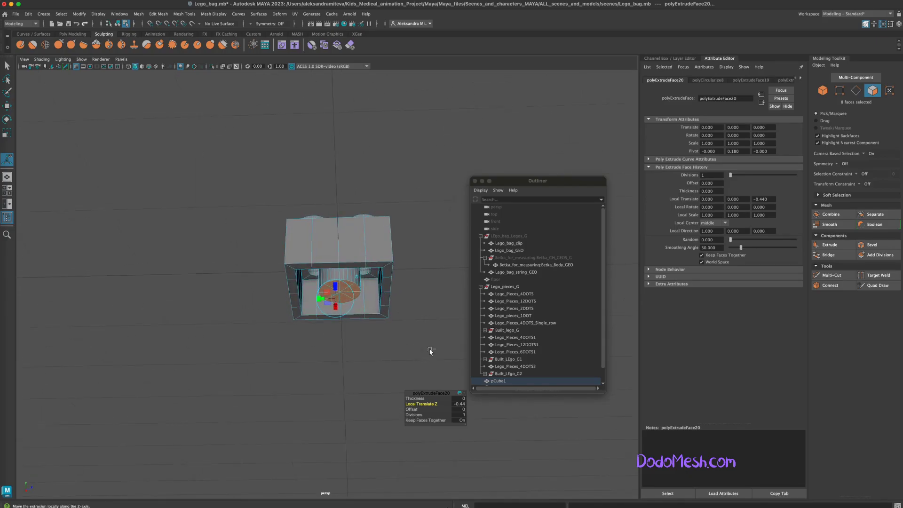
Step: Inset the circular faces with a 0.04 extrusion offset, then extrude them again
{"action": "key", "text": "ctrl+e"}
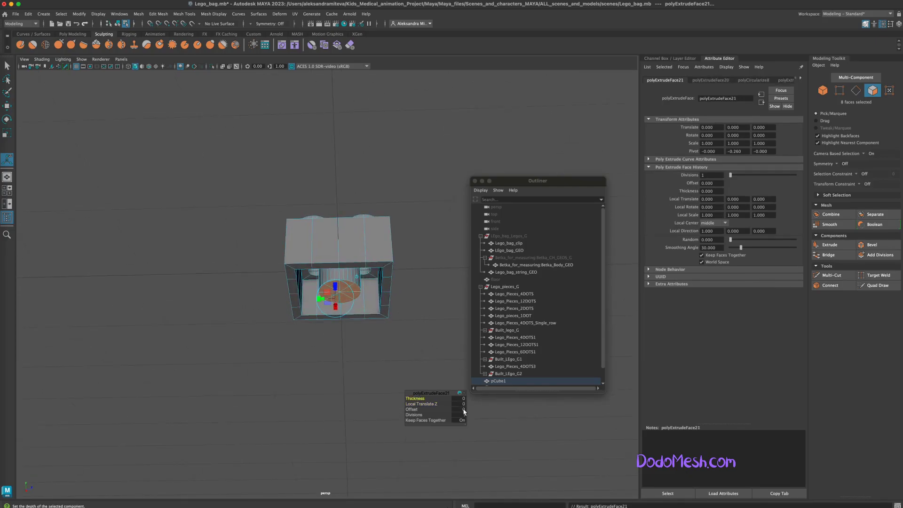
{"action": "left_click", "coordinate": [458, 409]}
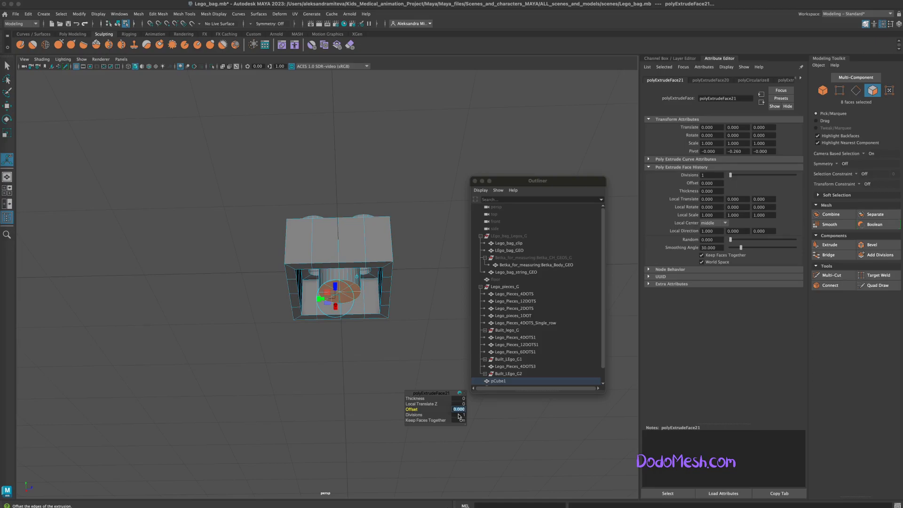
{"action": "type", "text": "-"}
{"action": "key", "text": "Return"}
{"action": "left_click_drag", "start_coordinate": [458, 416], "coordinate": [467, 413]}
{"action": "left_click", "coordinate": [462, 410]}
{"action": "key", "text": "Return"}
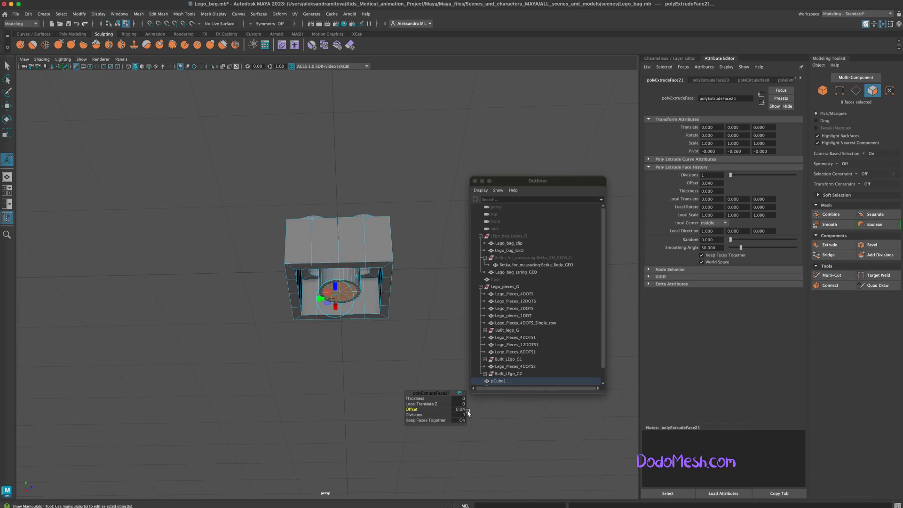
{"action": "left_click_drag", "start_coordinate": [422, 321], "coordinate": [423, 324], "text": "alt"}
{"action": "key", "text": "ctrl+e"}
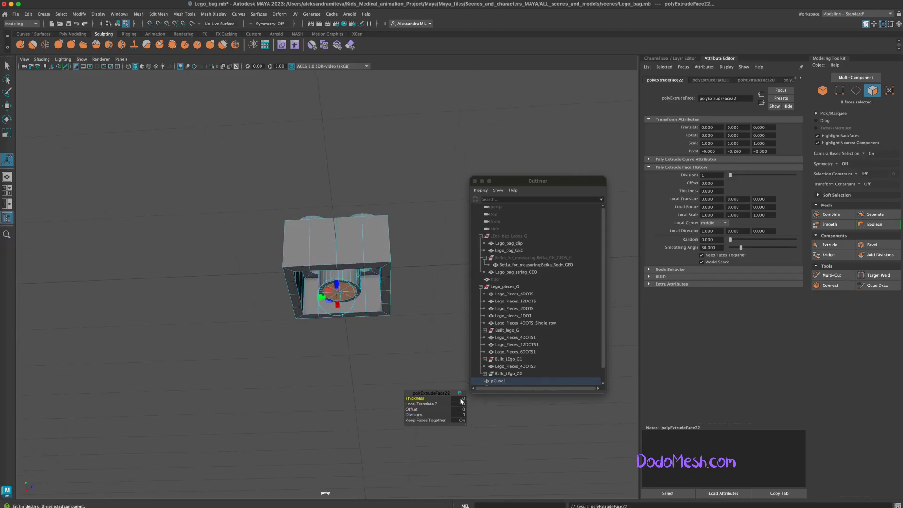
Step: Extrude the inset circle 0.4 along local Z to form the central tube
{"action": "left_click", "coordinate": [463, 403]}
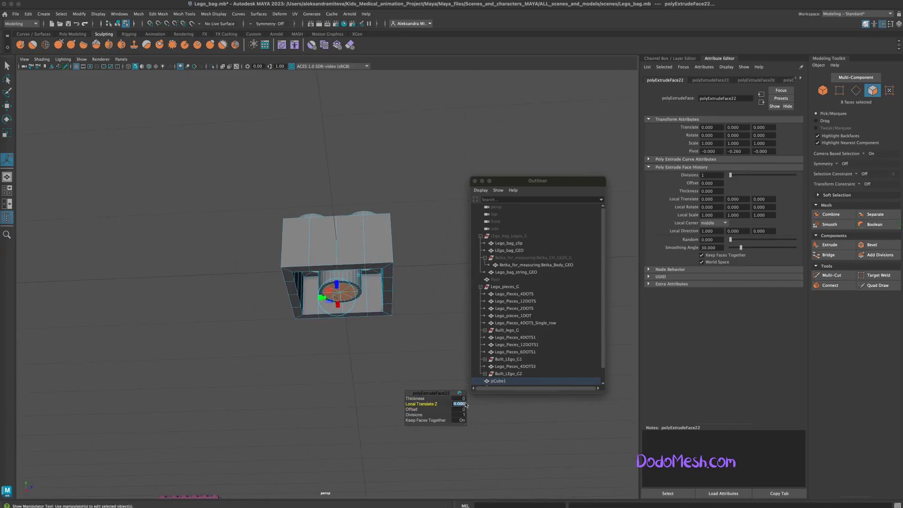
{"action": "type", "text": "0.4"}
{"action": "key", "text": "Return"}
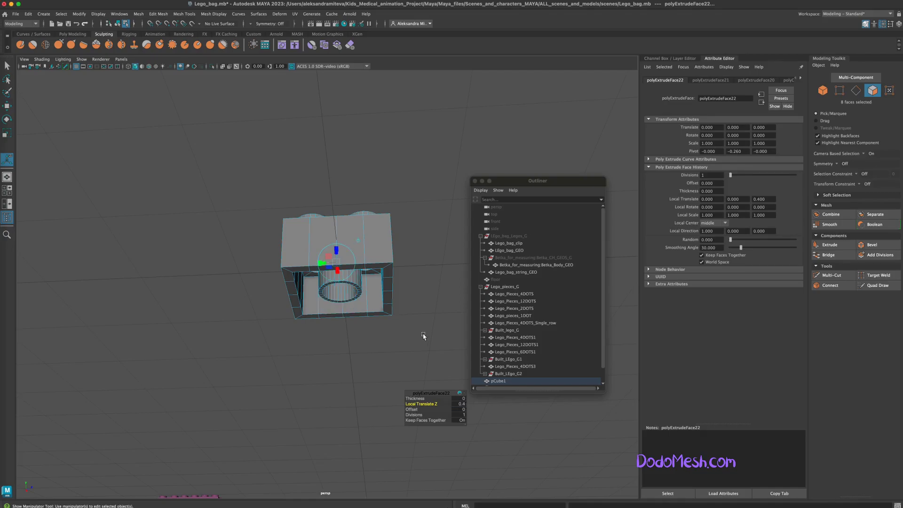
{"action": "mouse_move", "coordinate": [427, 334]}
{"action": "left_mouse_down", "text": "alt"}
{"action": "mouse_move", "coordinate": [430, 323]}
{"action": "mouse_move", "coordinate": [430, 359]}
{"action": "left_mouse_up", "text": "alt"}
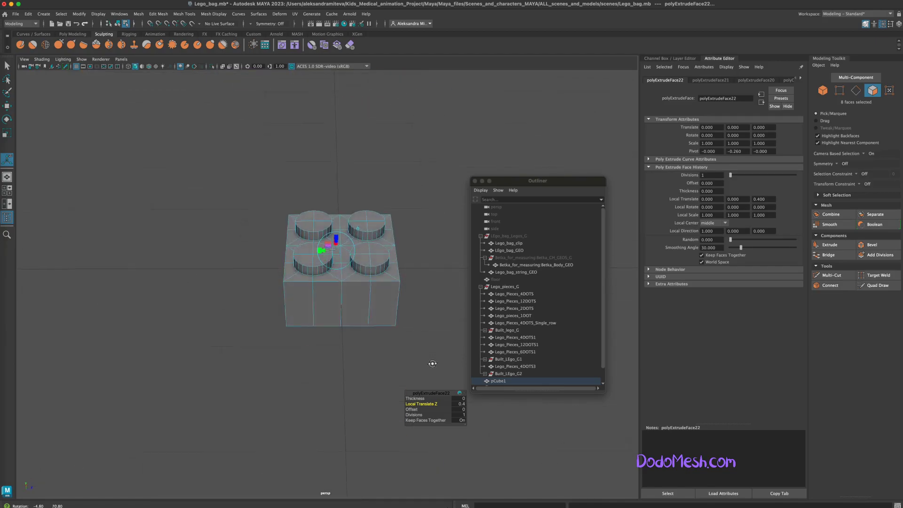
Step: Return to object selection, deselect, and orbit low to inspect the finished brick
{"action": "left_click", "coordinate": [822, 90]}
{"action": "left_click", "coordinate": [422, 360]}
{"action": "mouse_move", "coordinate": [423, 373]}
{"action": "left_mouse_down", "text": "alt"}
{"action": "mouse_move", "coordinate": [435, 360]}
{"action": "mouse_move", "coordinate": [423, 344]}
{"action": "mouse_move", "coordinate": [411, 371]}
{"action": "mouse_move", "coordinate": [425, 385]}
{"action": "mouse_move", "coordinate": [392, 362]}
{"action": "mouse_move", "coordinate": [414, 365]}
{"action": "mouse_move", "coordinate": [409, 343]}
{"action": "left_mouse_up", "text": "alt"}
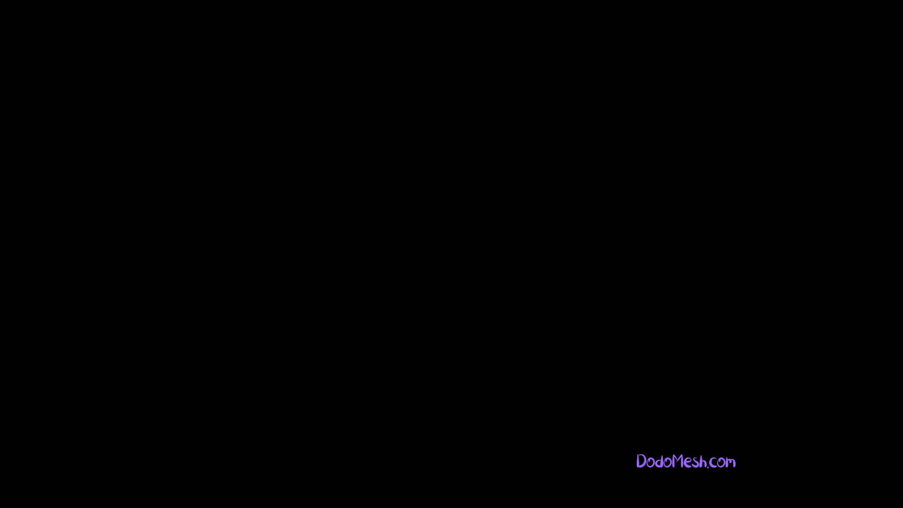